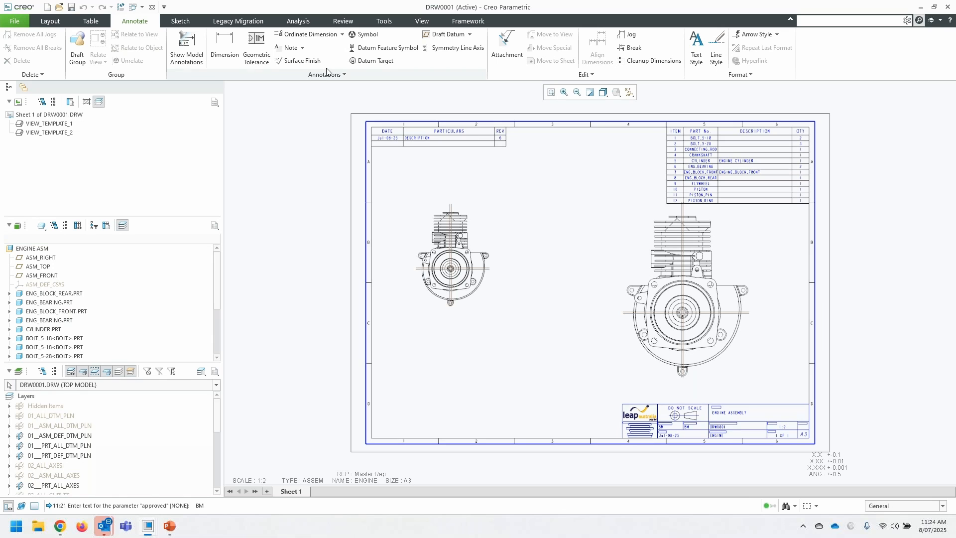
- Examine the free attachment and on-entity attachment symbols available in the drawing symbol palette
{"action": "left_click", "coordinate": [368, 35]}
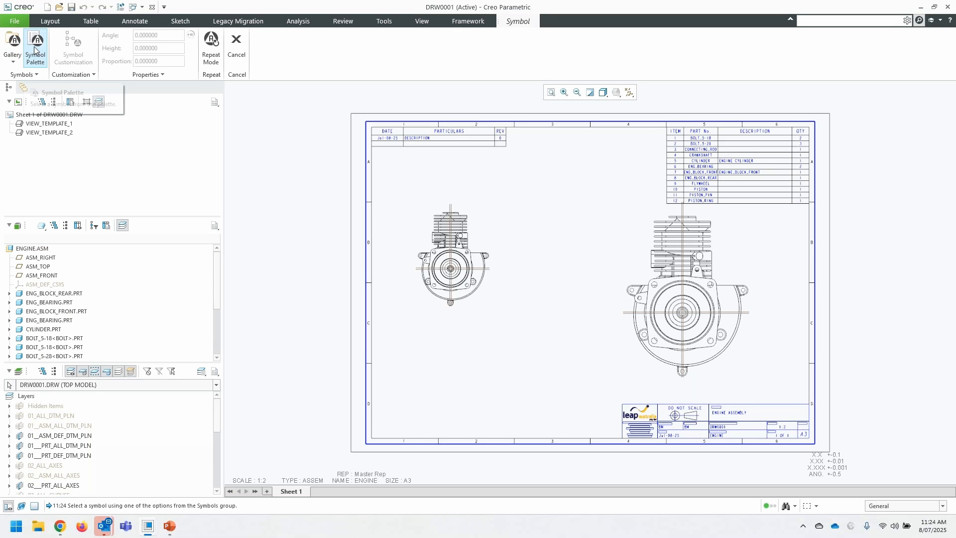
{"action": "left_click", "coordinate": [34, 48]}
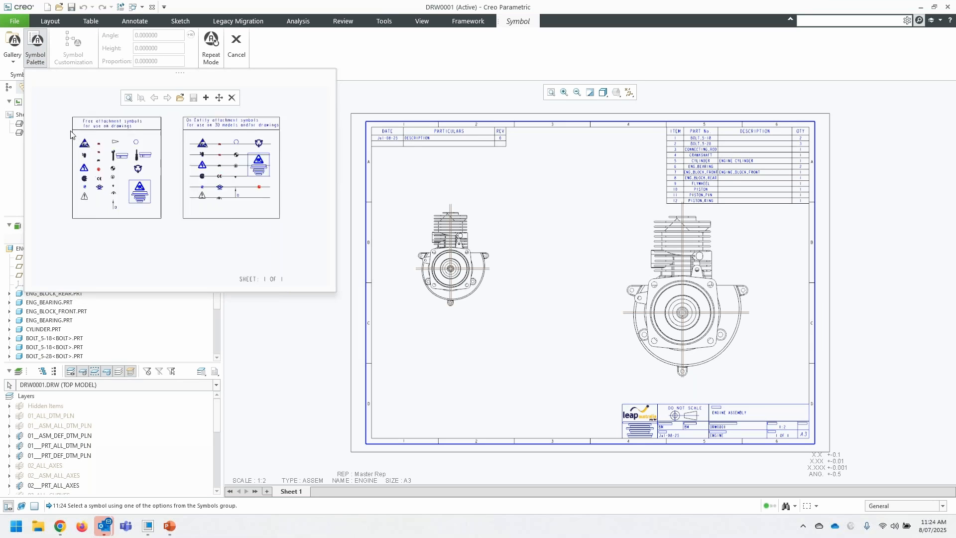
{"action": "scroll", "coordinate": [240, 130], "scroll_direction": "up", "scroll_amount": 1}
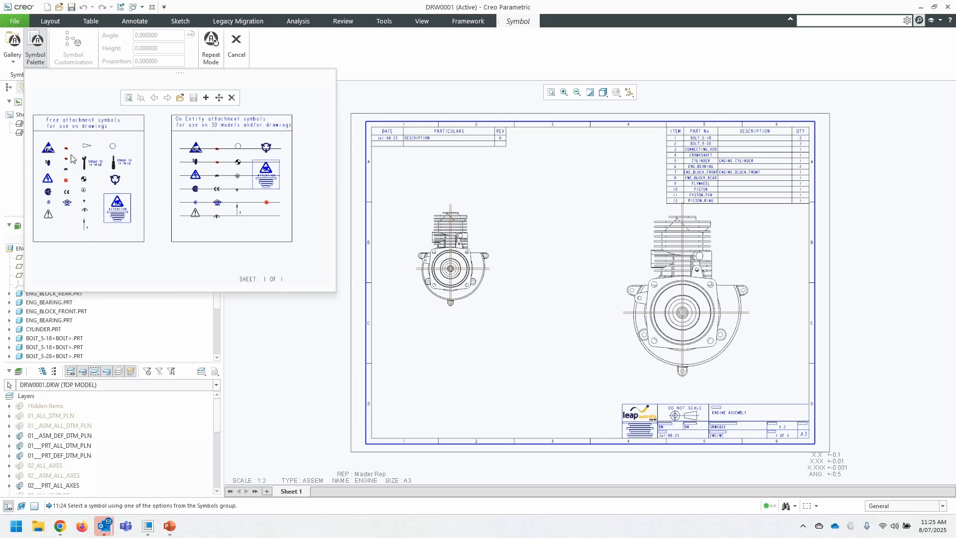
{"action": "scroll", "coordinate": [72, 155], "scroll_direction": "down", "scroll_amount": 5}
{"action": "scroll", "coordinate": [152, 172], "scroll_direction": "up", "scroll_amount": 4}
{"action": "scroll", "coordinate": [153, 201], "scroll_direction": "down", "scroll_amount": 3}
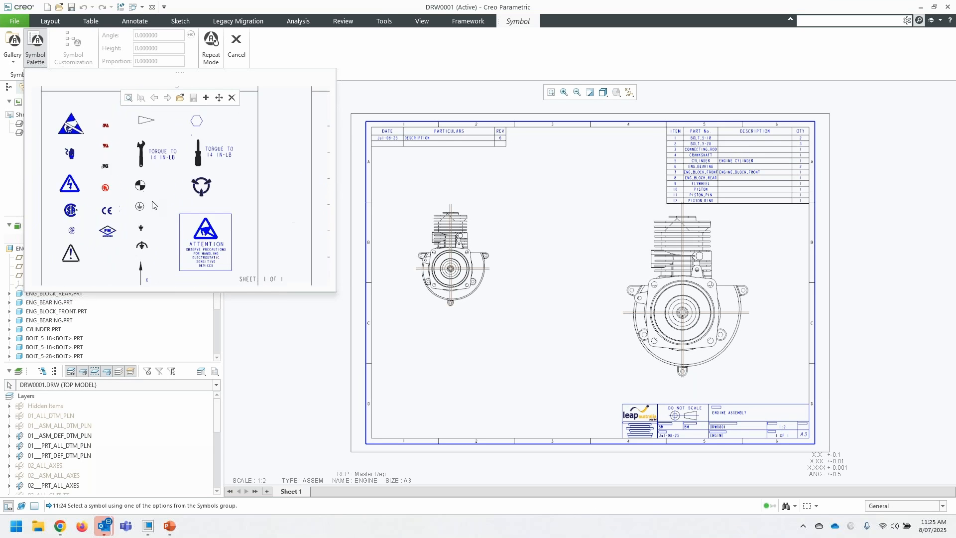
{"action": "scroll", "coordinate": [153, 204], "scroll_direction": "down", "scroll_amount": 2}
{"action": "scroll", "coordinate": [110, 225], "scroll_direction": "up", "scroll_amount": 5}
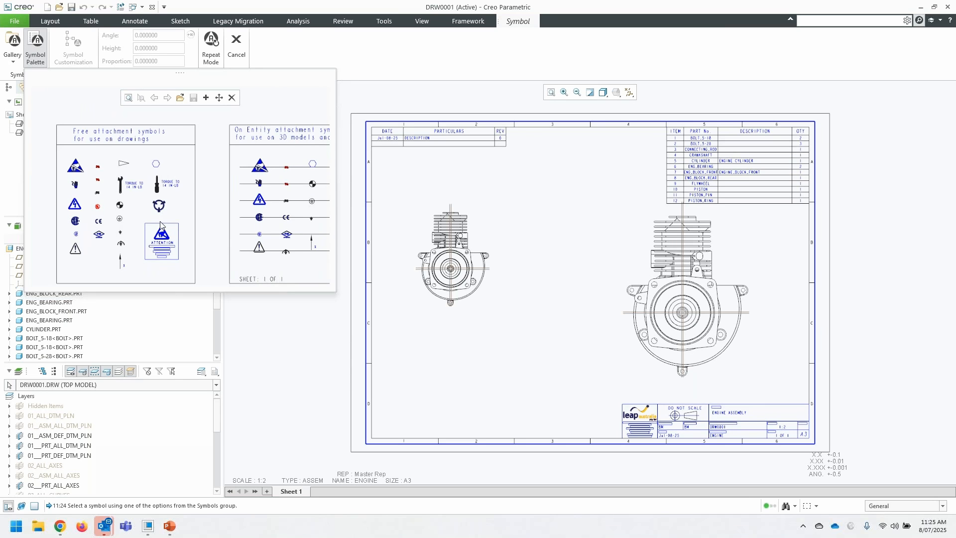
{"action": "scroll", "coordinate": [161, 226], "scroll_direction": "down", "scroll_amount": 2}
- Place the high-voltage warning triangle from the free attachment symbols on the sheet, below the smaller engine view
{"action": "left_click", "coordinate": [163, 238]}
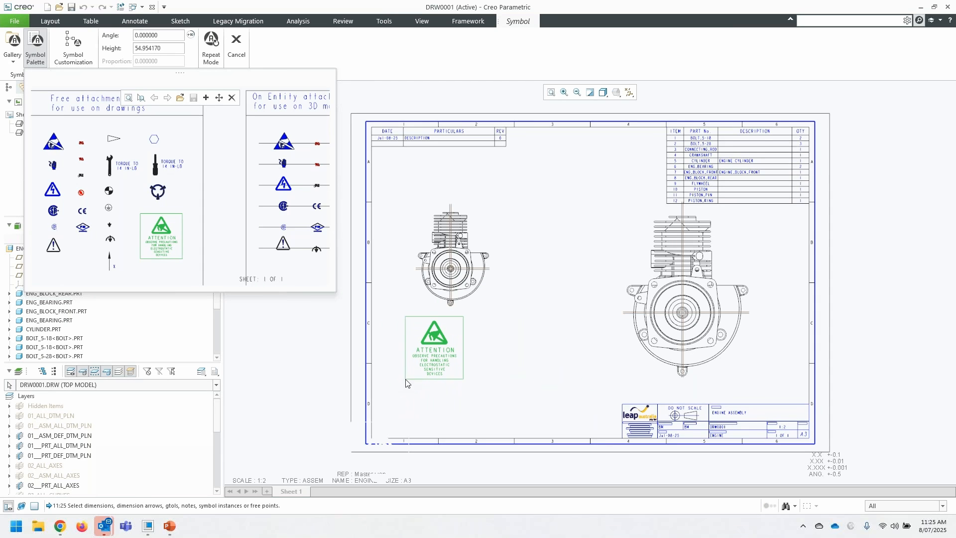
{"action": "left_click", "coordinate": [158, 191]}
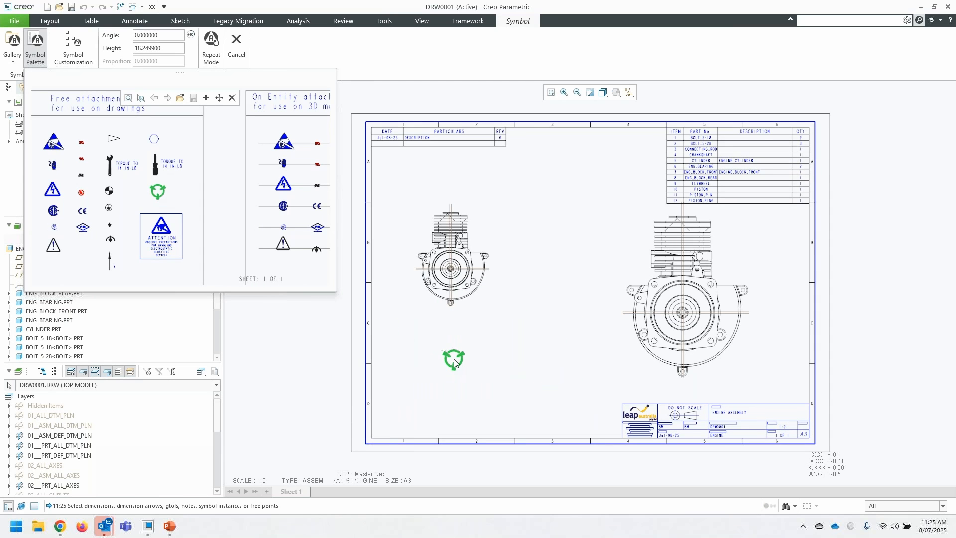
{"action": "left_click", "coordinate": [52, 189]}
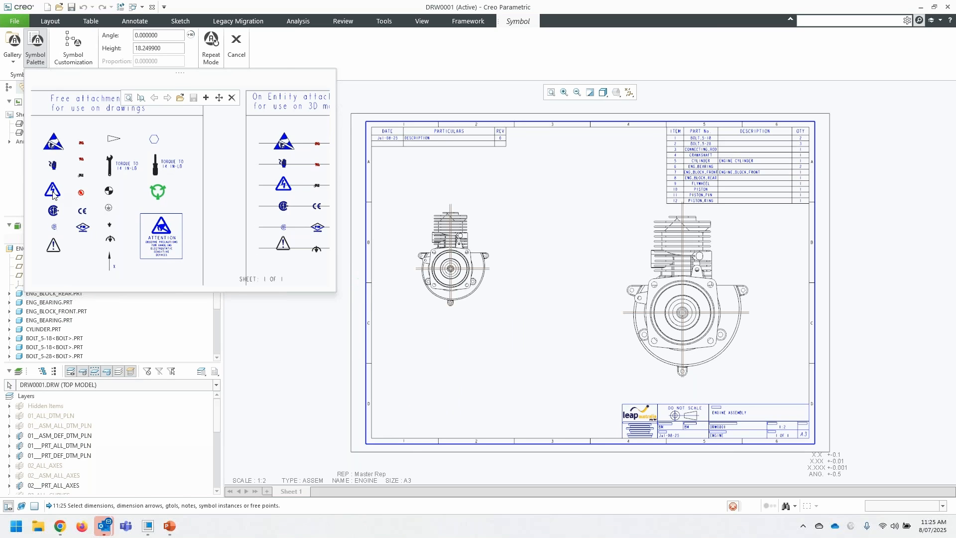
{"action": "left_click", "coordinate": [432, 387]}
{"action": "left_click", "coordinate": [548, 355]}
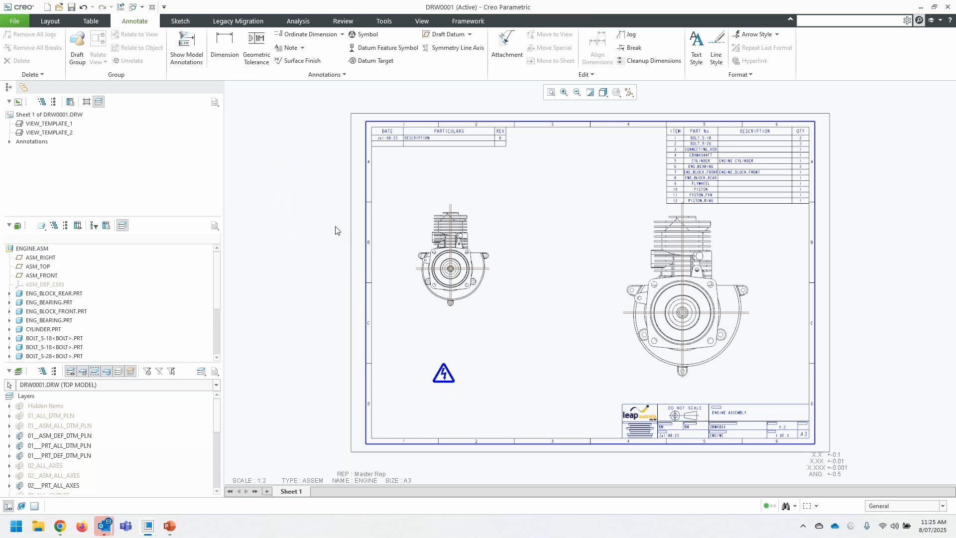
- Examine the symbol gallery's surface finish, weld and embedded symbols, along with its user and system symbol folders
{"action": "left_click", "coordinate": [364, 34]}
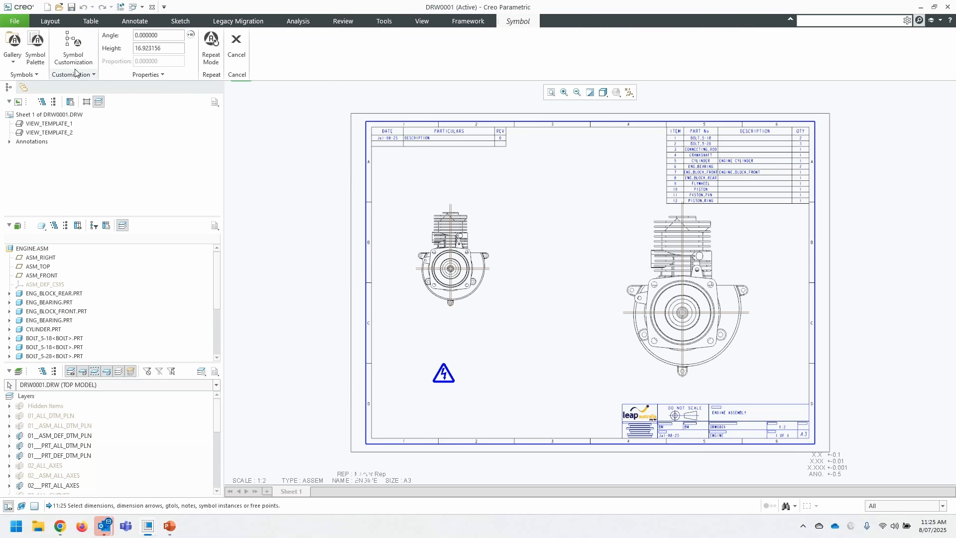
{"action": "left_click", "coordinate": [13, 65]}
{"action": "scroll", "coordinate": [78, 263], "scroll_direction": "down", "scroll_amount": 5}
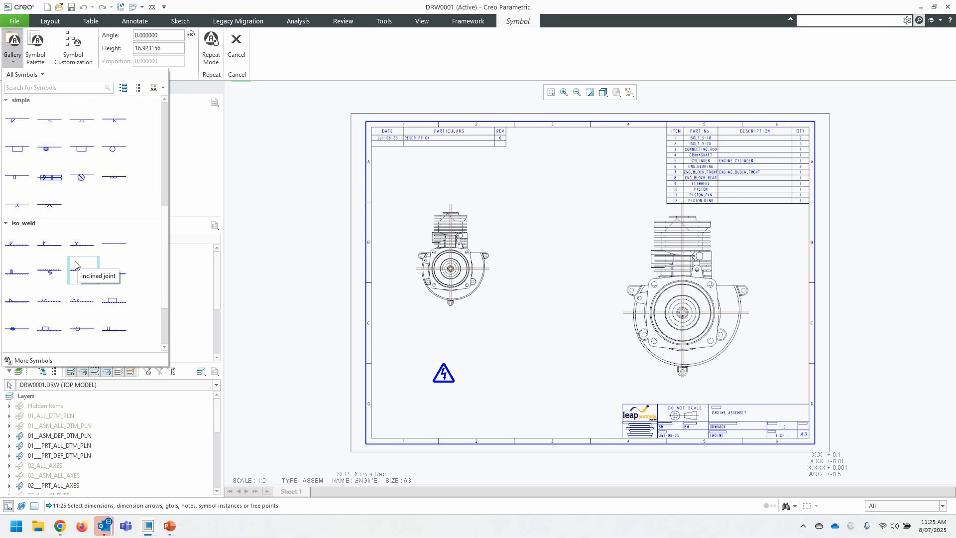
{"action": "scroll", "coordinate": [77, 263], "scroll_direction": "down", "scroll_amount": 3}
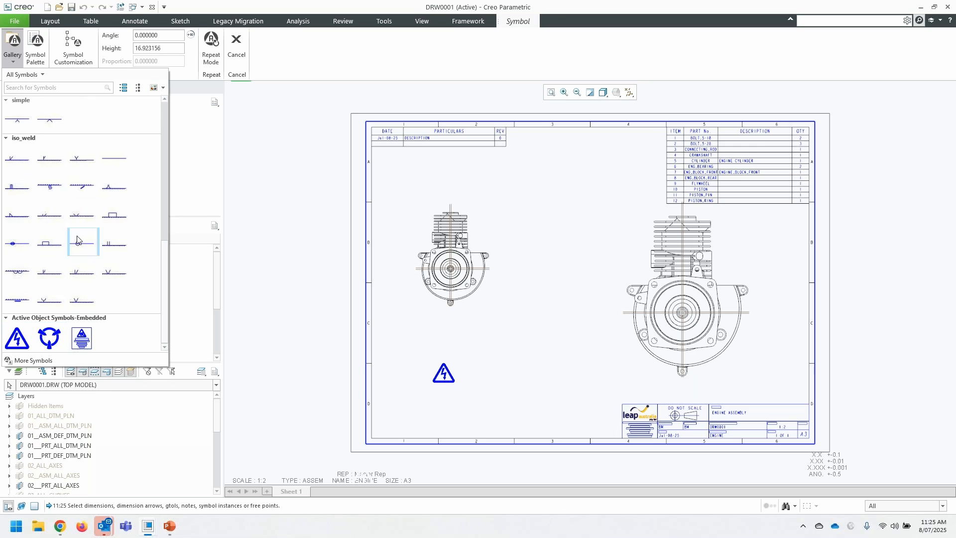
{"action": "scroll", "coordinate": [62, 224], "scroll_direction": "up", "scroll_amount": 8}
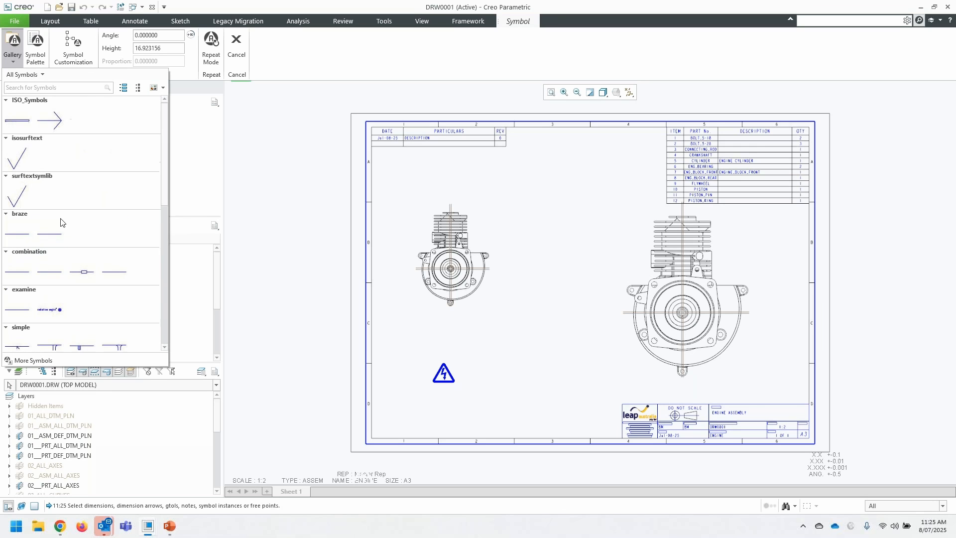
{"action": "left_click", "coordinate": [43, 75]}
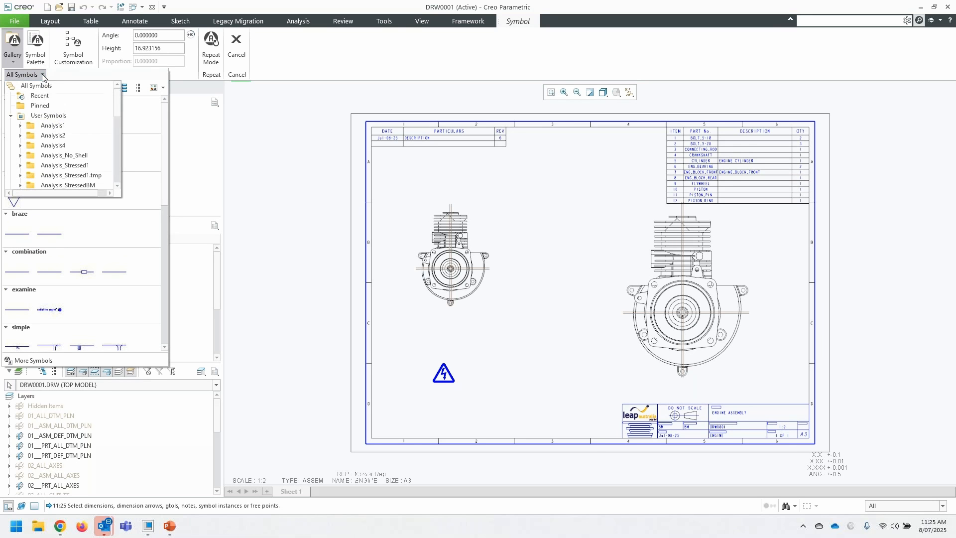
{"action": "left_click", "coordinate": [11, 116]}
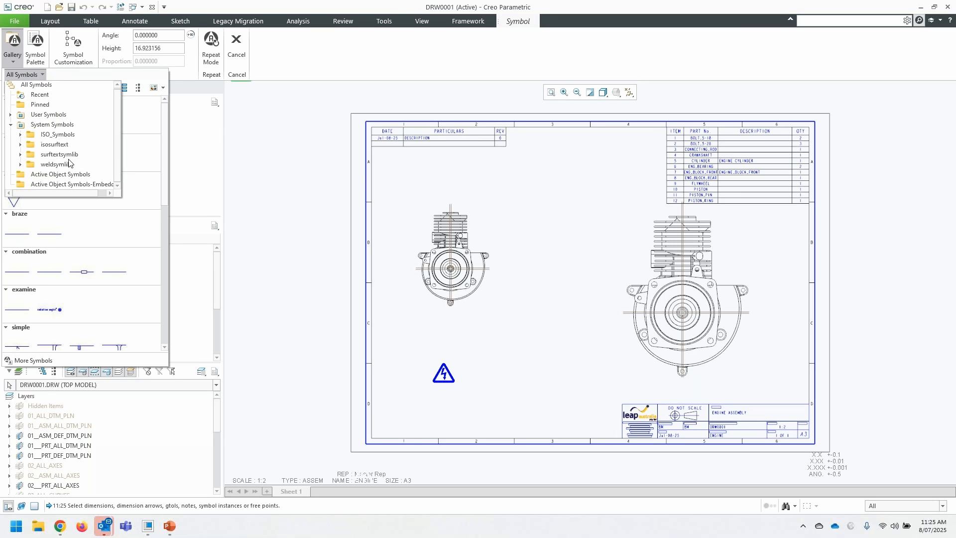
{"action": "left_click", "coordinate": [682, 141]}
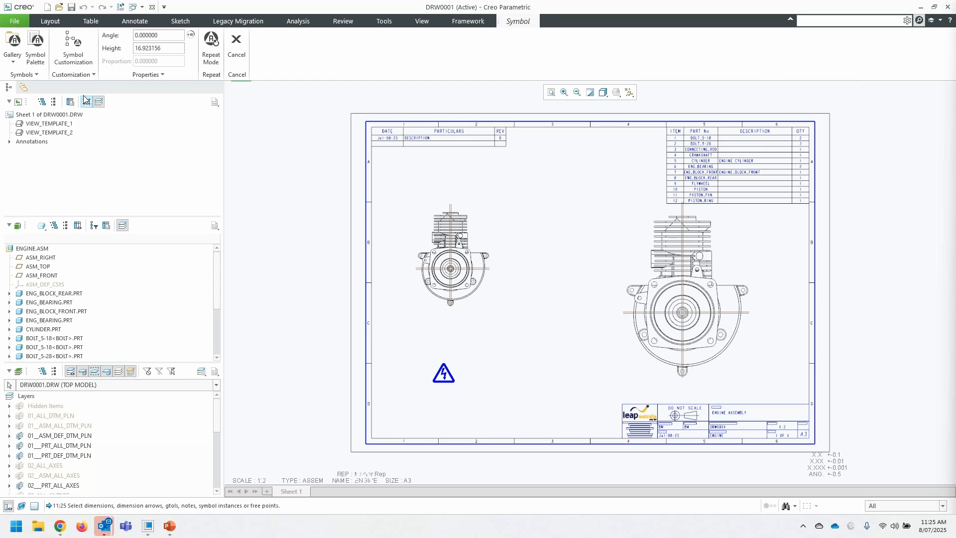
- Compare the symbol palette with the gallery's user symbol folders, and leave the symbol command without placing another symbol
{"action": "left_click", "coordinate": [13, 63]}
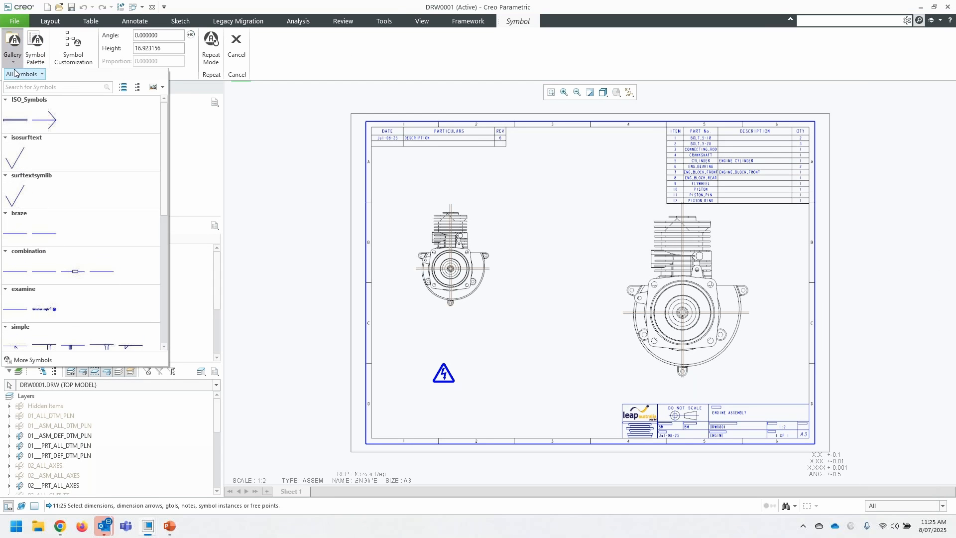
{"action": "left_click", "coordinate": [36, 47]}
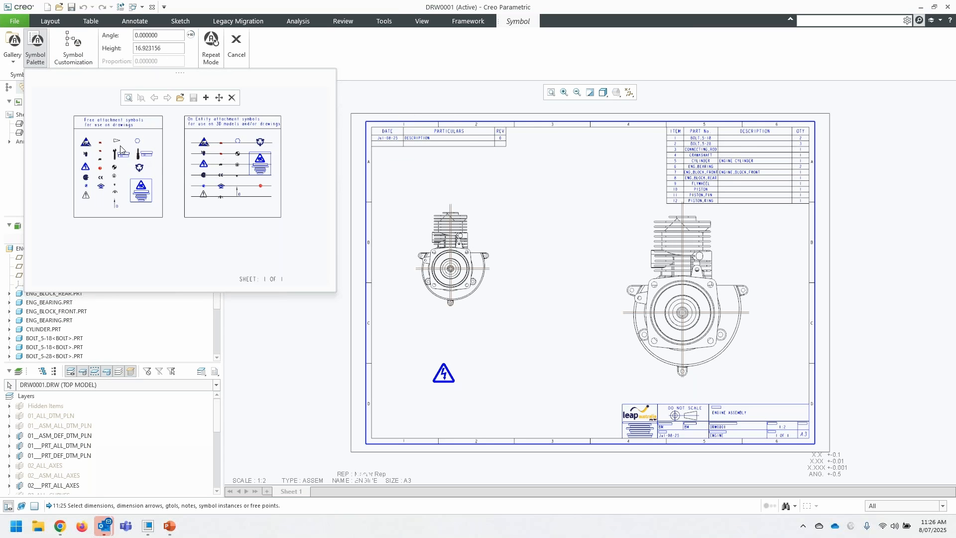
{"action": "left_click", "coordinate": [14, 44]}
{"action": "left_click", "coordinate": [42, 74]}
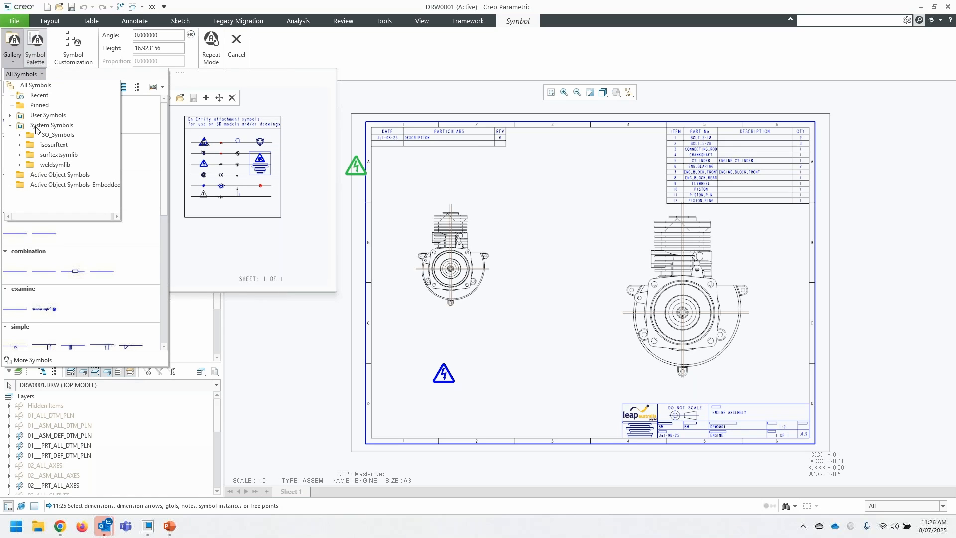
{"action": "left_click", "coordinate": [8, 118]}
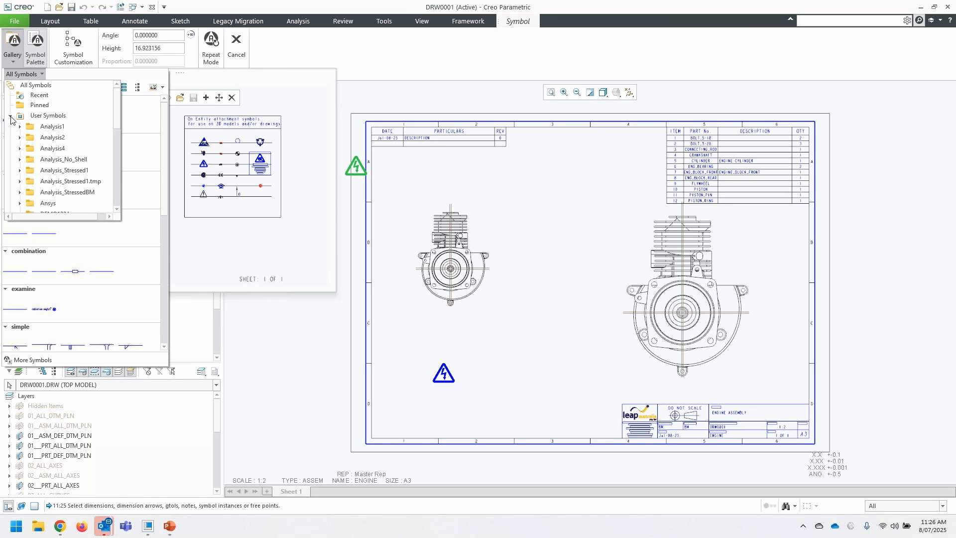
{"action": "left_click", "coordinate": [10, 118]}
{"action": "left_click", "coordinate": [767, 222]}
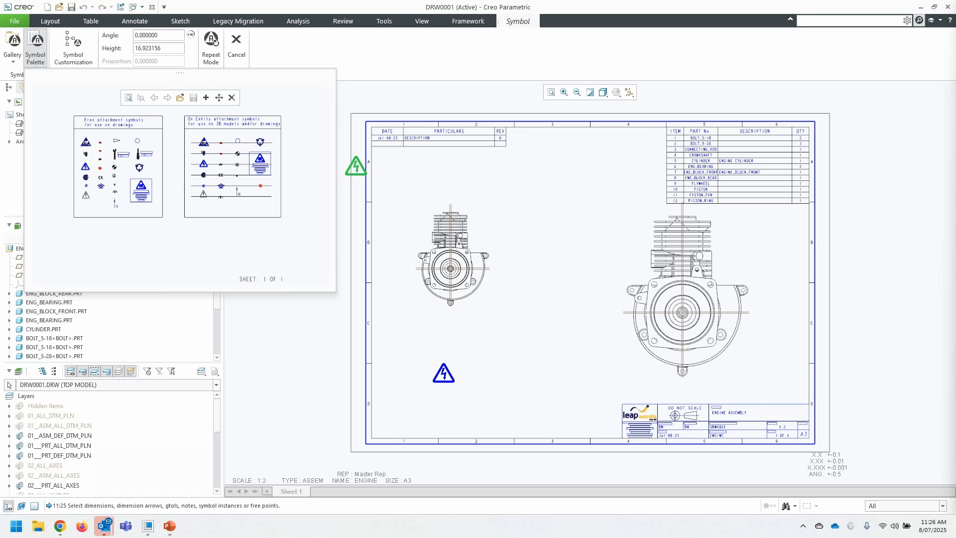
{"action": "left_click_drag", "start_coordinate": [512, 227], "coordinate": [521, 249]}
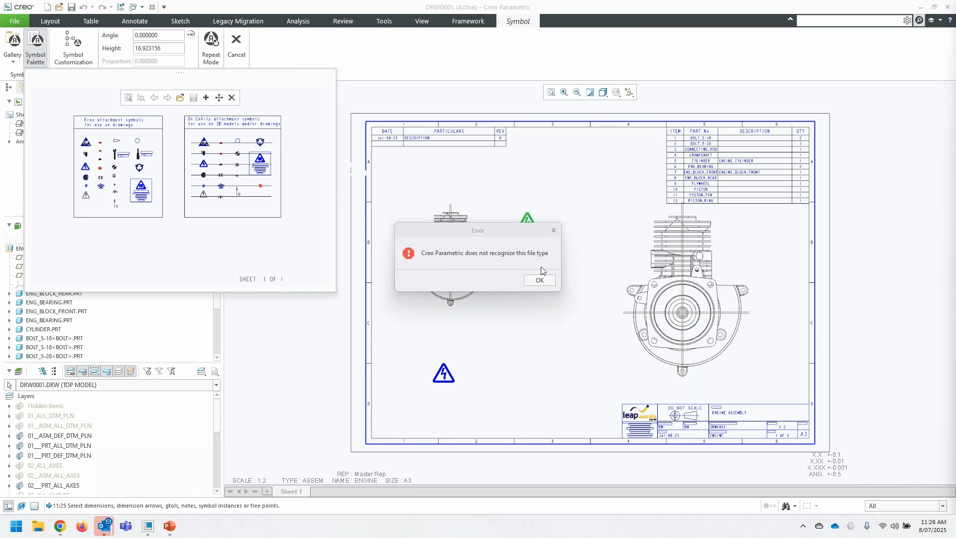
{"action": "left_click", "coordinate": [539, 281]}
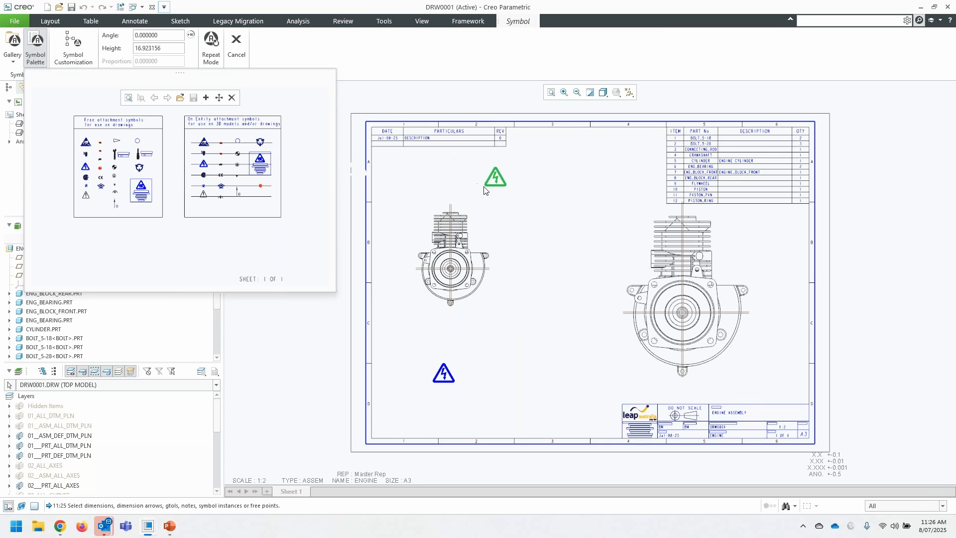
{"action": "left_click", "coordinate": [236, 45]}
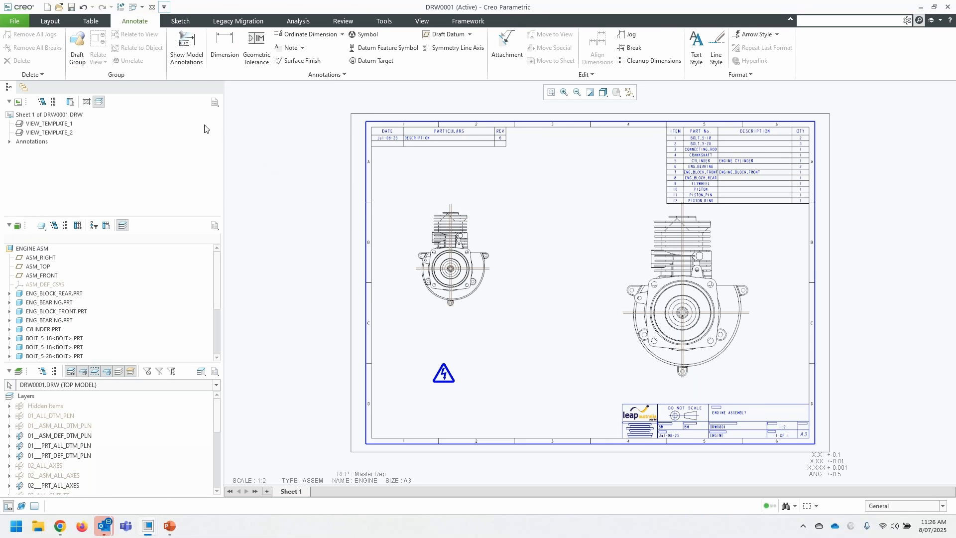
- Start defining a custom symbol named ABC, review its general definition attributes, and quit the symbol definition
{"action": "left_click", "coordinate": [342, 75]}
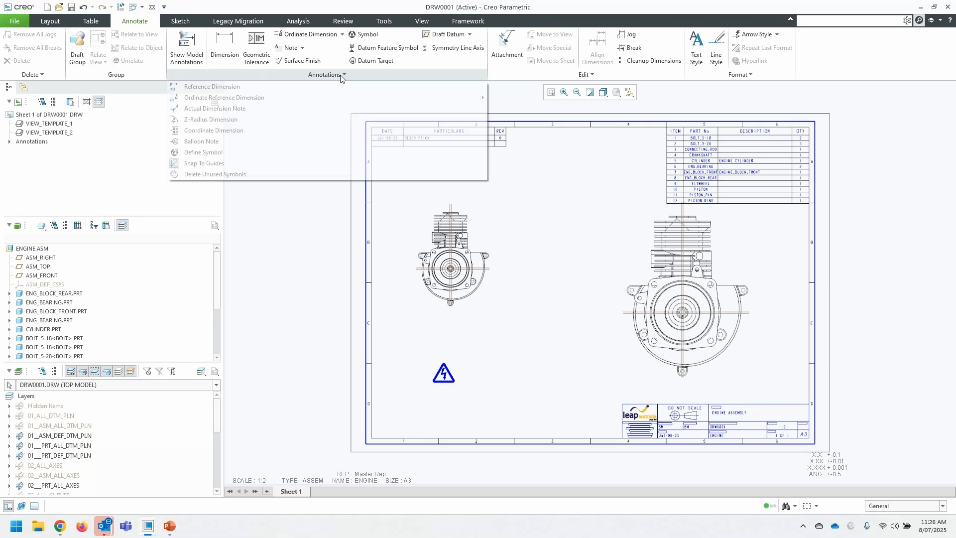
{"action": "left_click", "coordinate": [220, 155]}
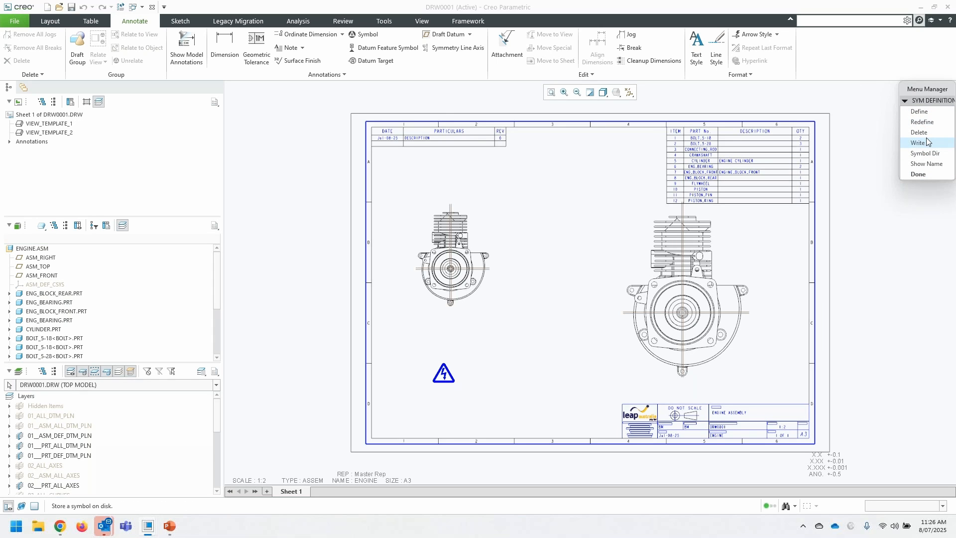
{"action": "left_click", "coordinate": [925, 123]}
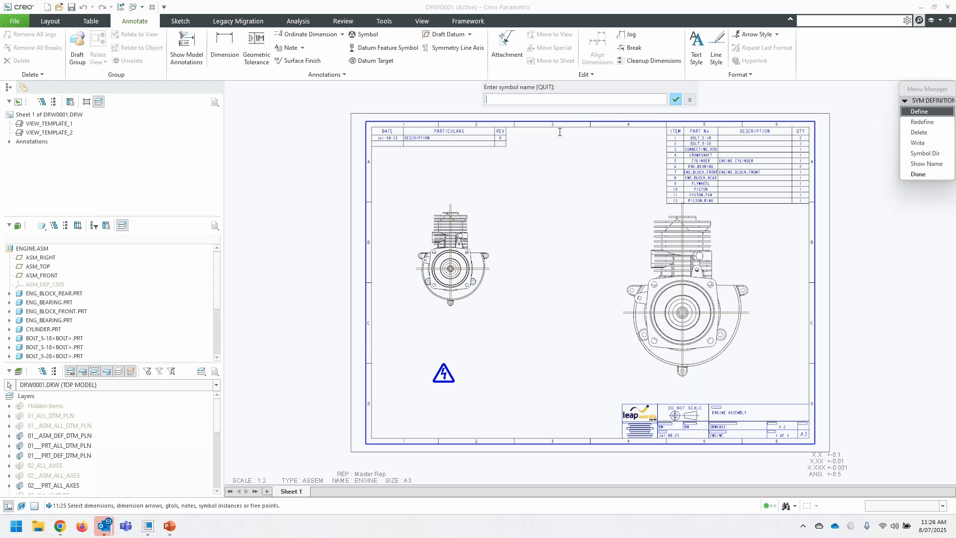
{"action": "key", "text": "Return"}
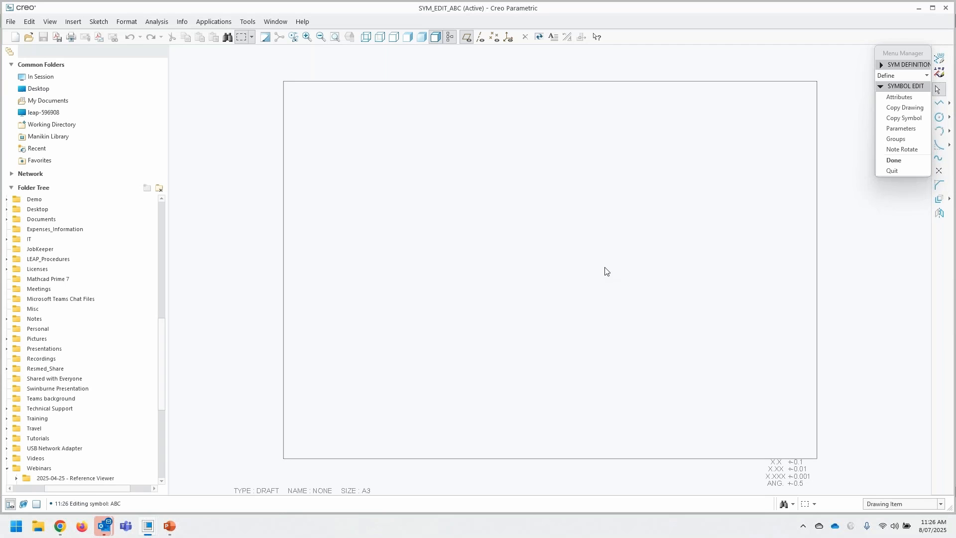
{"action": "left_click", "coordinate": [899, 163]}
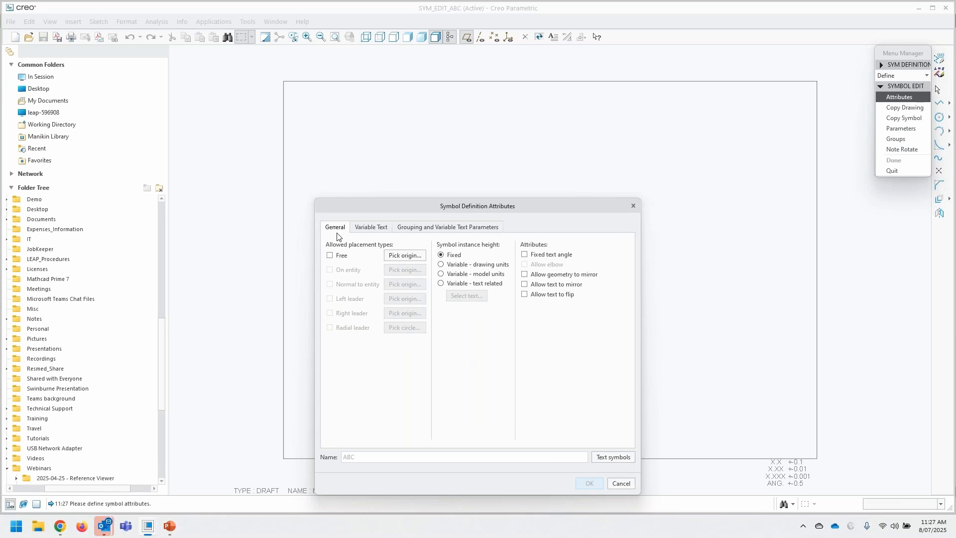
{"action": "left_click", "coordinate": [621, 483]}
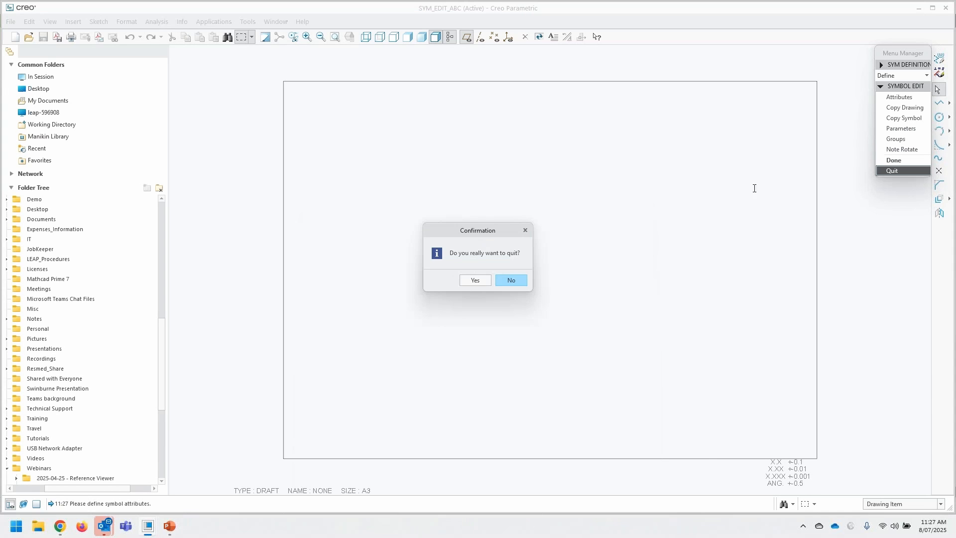
{"action": "left_click", "coordinate": [474, 280]}
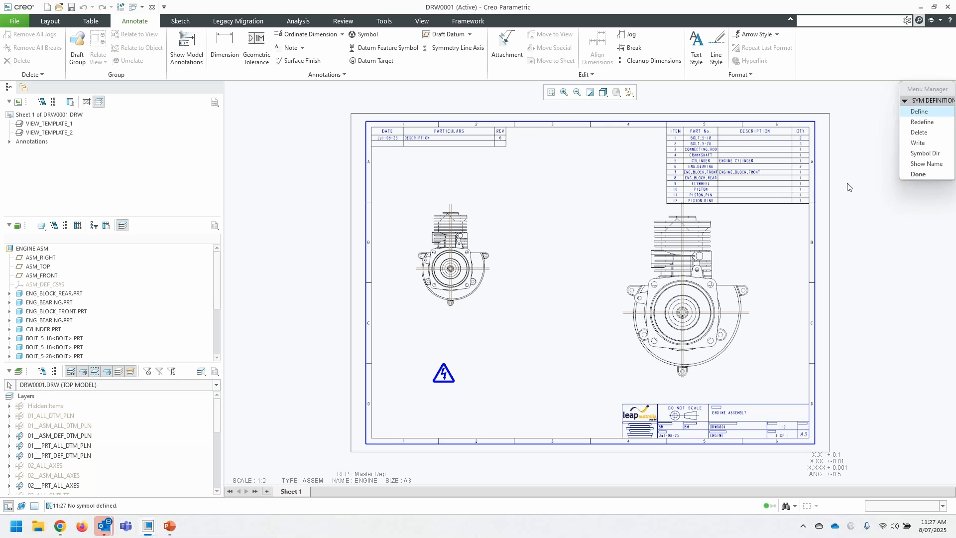
{"action": "left_click", "coordinate": [931, 174]}
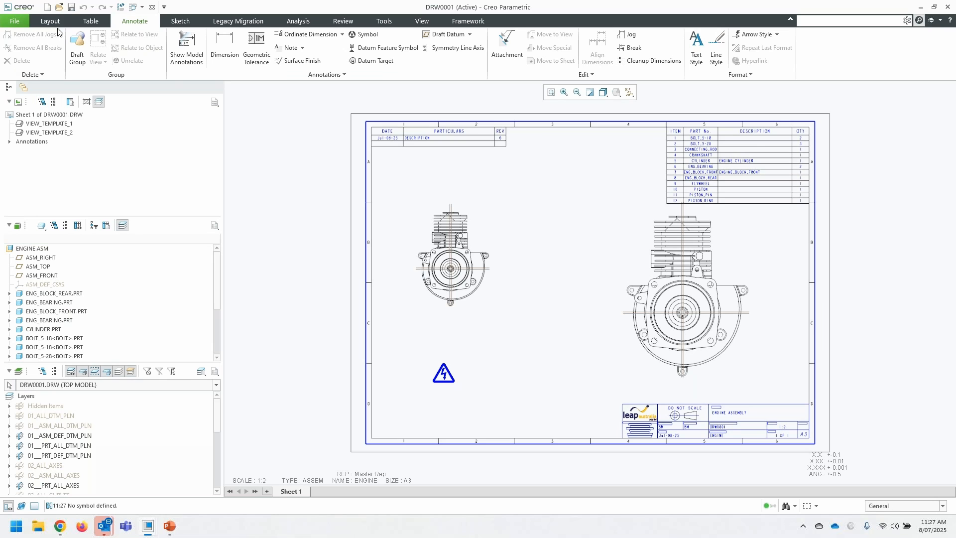
- Examine the ready-made quick tables in the assembly, cabling, diagram, format, manufacturing and part categories
{"action": "left_click", "coordinate": [93, 23]}
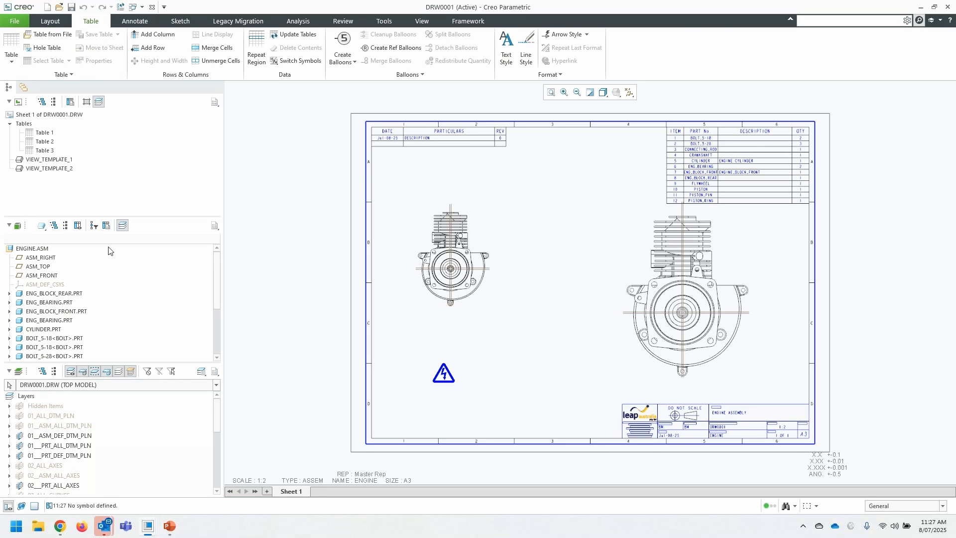
{"action": "left_click", "coordinate": [11, 61]}
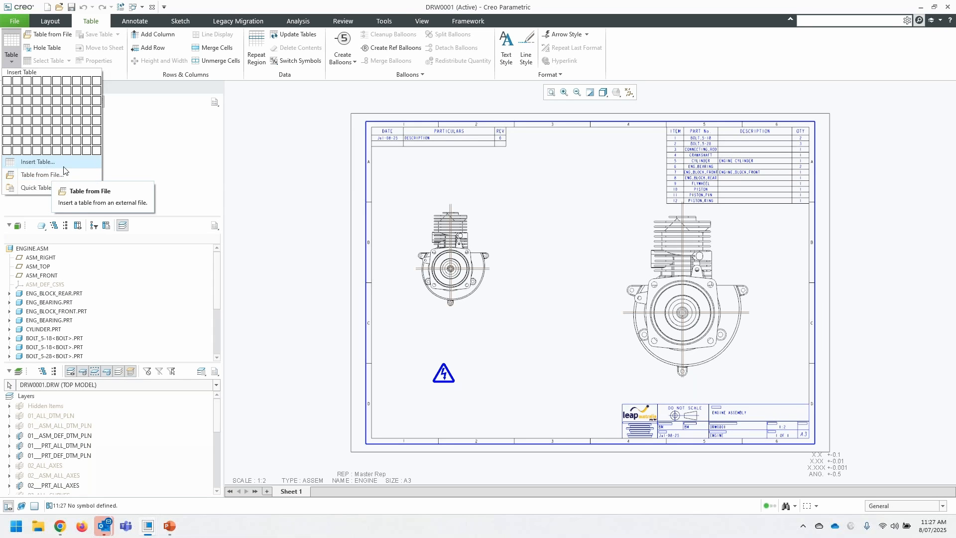
{"action": "mouse_move", "coordinate": [40, 194]}
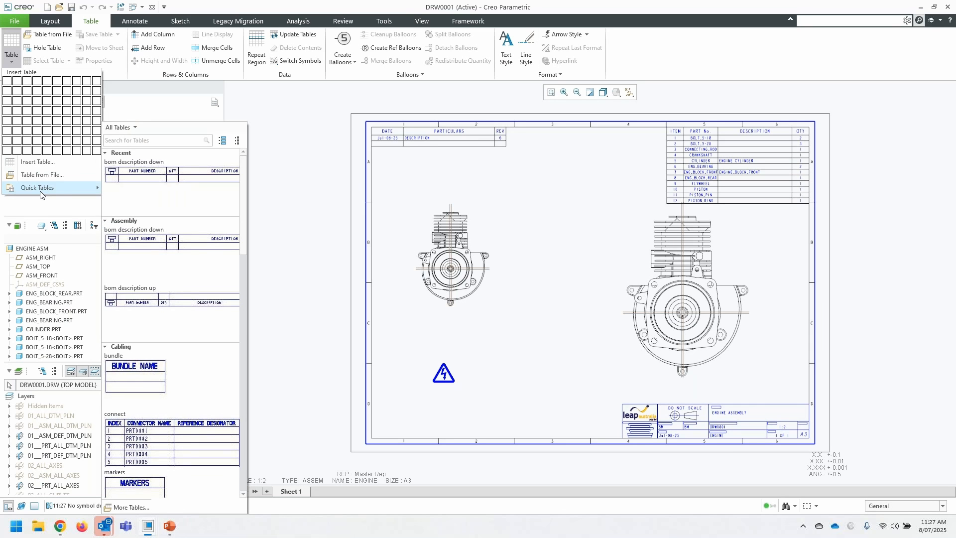
{"action": "scroll", "coordinate": [190, 305], "scroll_direction": "down", "scroll_amount": 10}
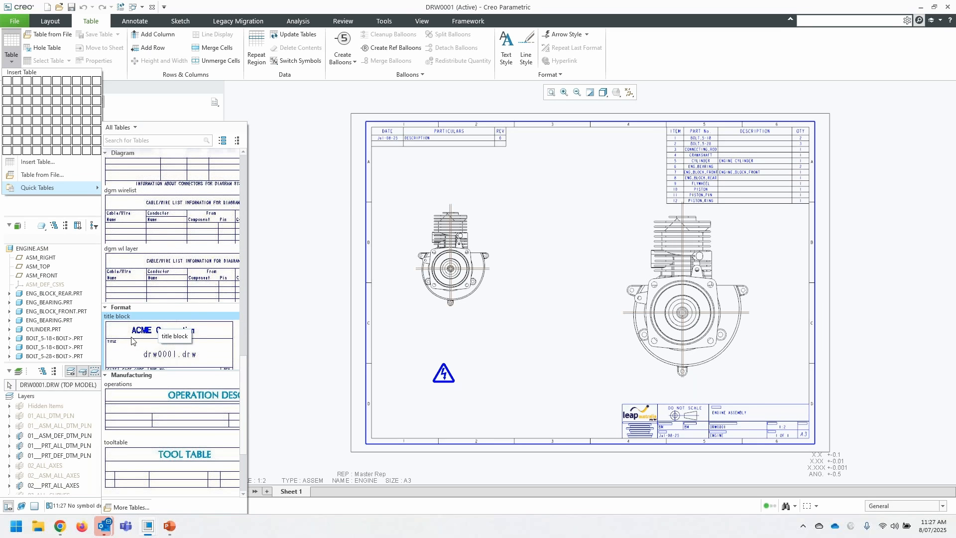
{"action": "scroll", "coordinate": [170, 404], "scroll_direction": "down", "scroll_amount": 5}
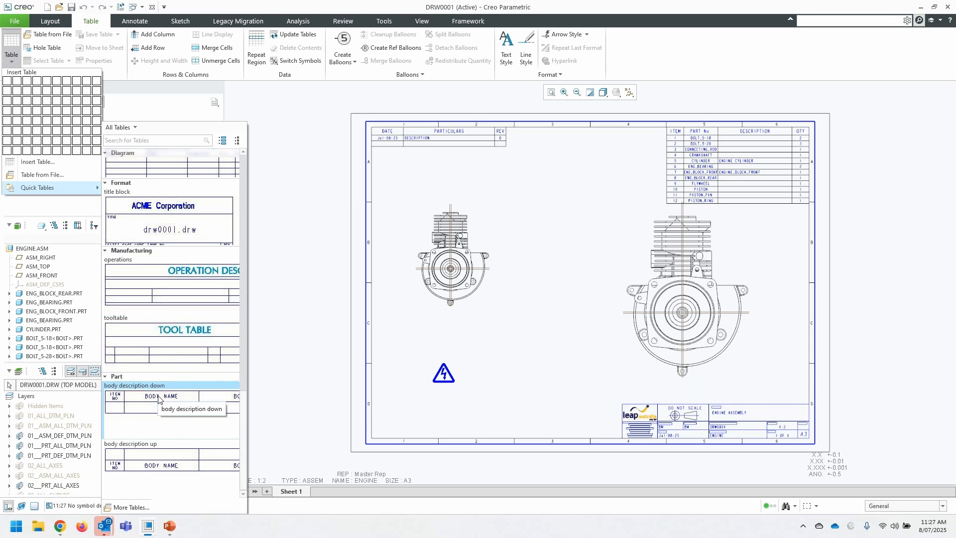
{"action": "scroll", "coordinate": [158, 375], "scroll_direction": "down", "scroll_amount": 5}
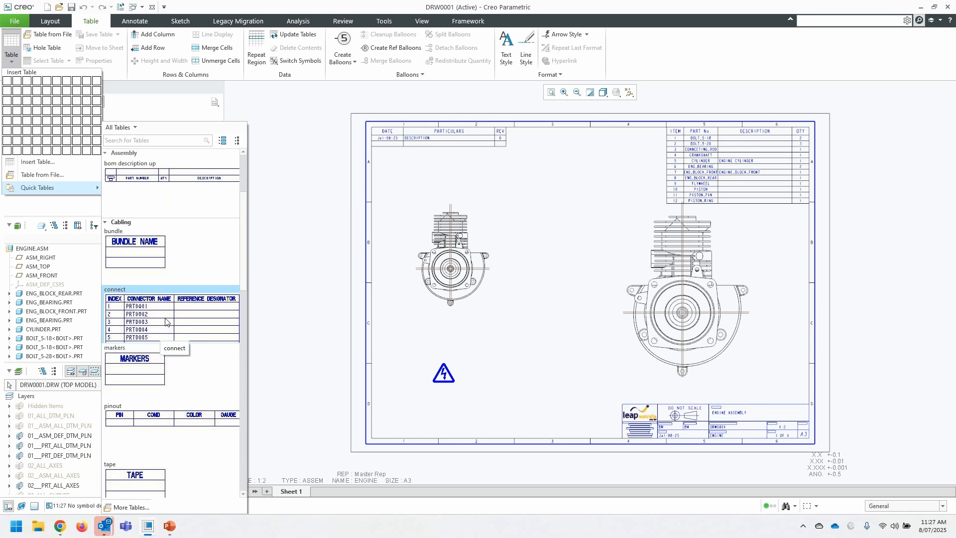
{"action": "scroll", "coordinate": [151, 299], "scroll_direction": "up", "scroll_amount": 1}
{"action": "scroll", "coordinate": [159, 344], "scroll_direction": "down", "scroll_amount": 4}
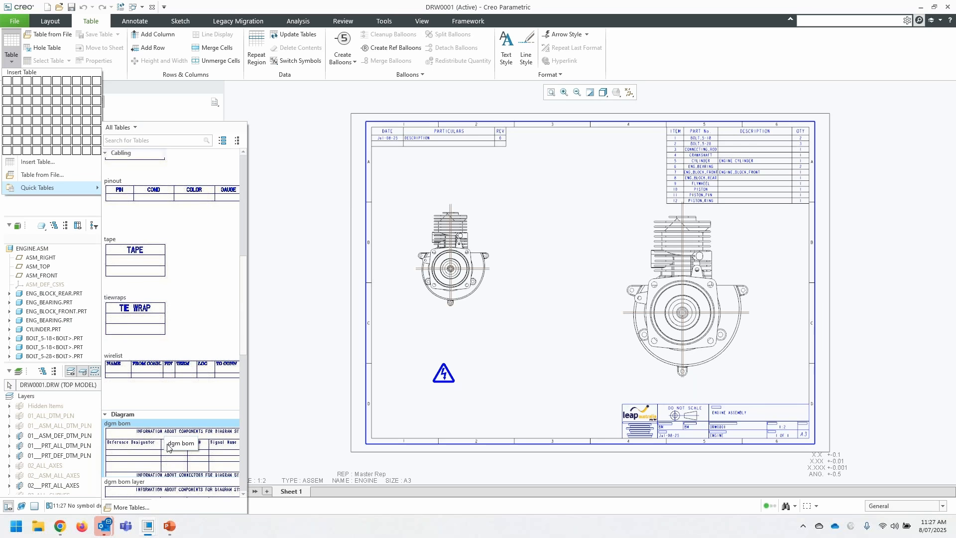
{"action": "scroll", "coordinate": [136, 409], "scroll_direction": "up", "scroll_amount": 4}
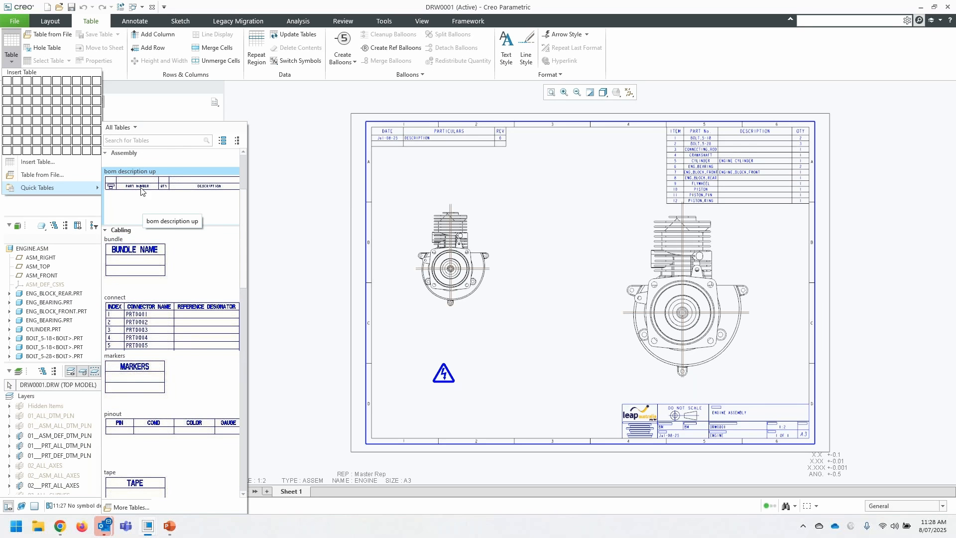
- Insert the bom description down quick table outside the sheet, to the right of the existing parts list
{"action": "scroll", "coordinate": [141, 191], "scroll_direction": "up", "scroll_amount": 2}
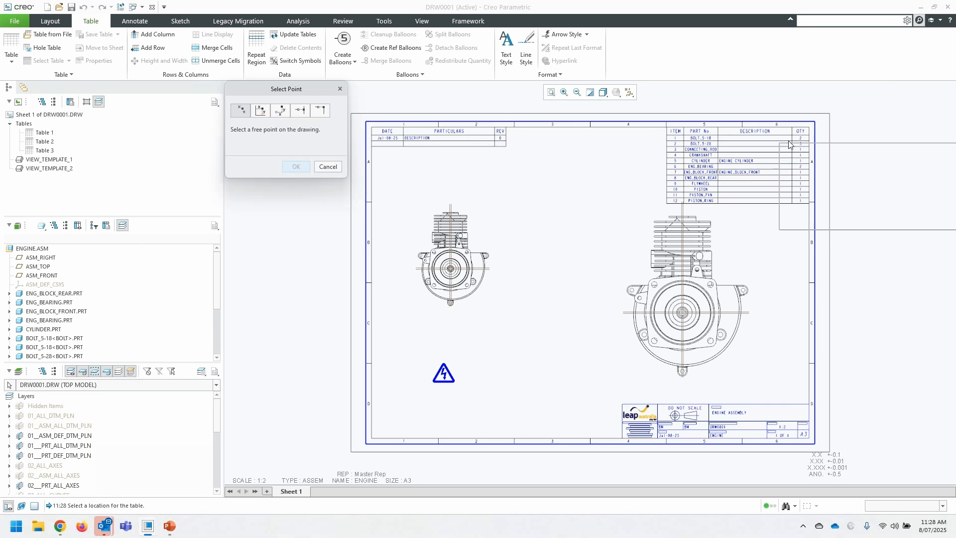
{"action": "scroll", "coordinate": [419, 209], "scroll_direction": "up", "scroll_amount": 3}
{"action": "scroll", "coordinate": [610, 168], "scroll_direction": "down", "scroll_amount": 4}
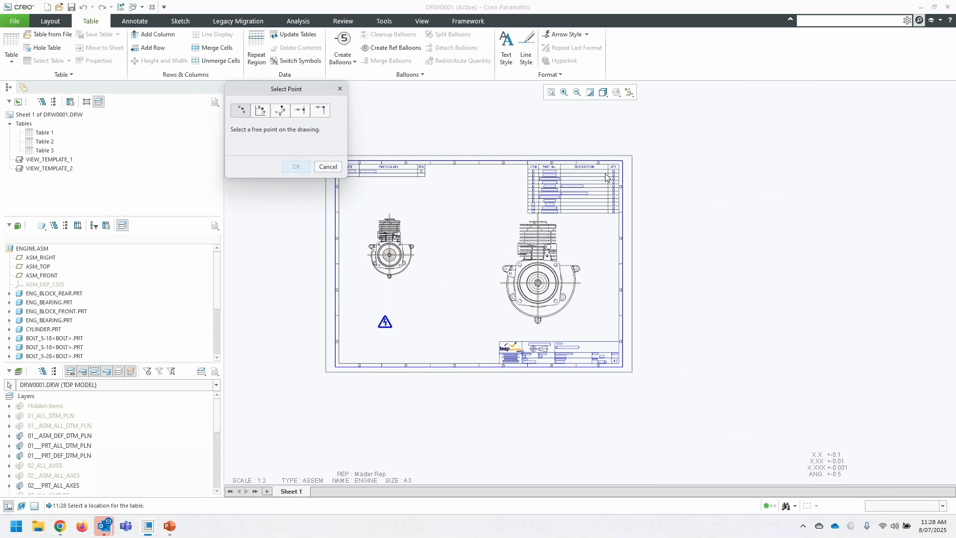
{"action": "left_click", "coordinate": [678, 148]}
{"action": "left_click", "coordinate": [302, 249]}
{"action": "scroll", "coordinate": [294, 253], "scroll_direction": "down", "scroll_amount": 1}
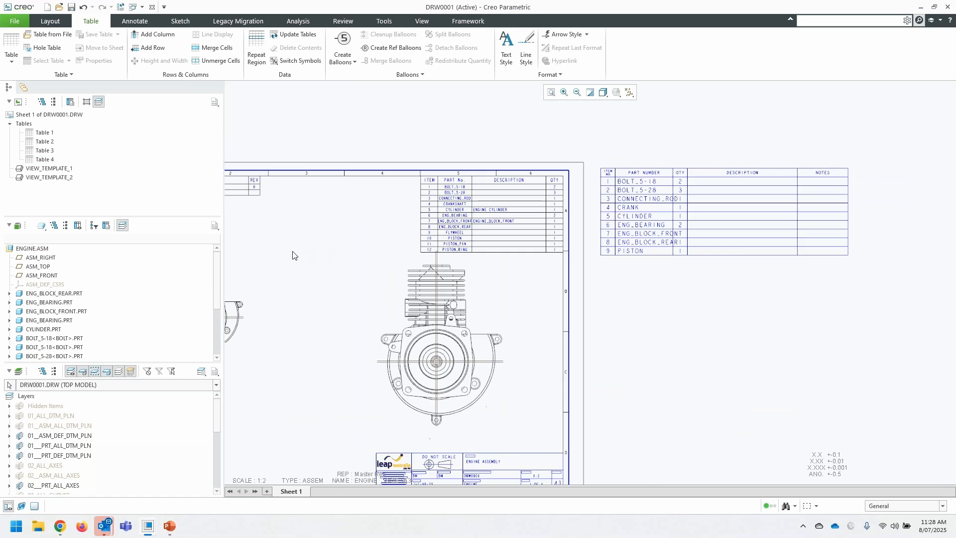
{"action": "scroll", "coordinate": [602, 158], "scroll_direction": "up", "scroll_amount": 2}
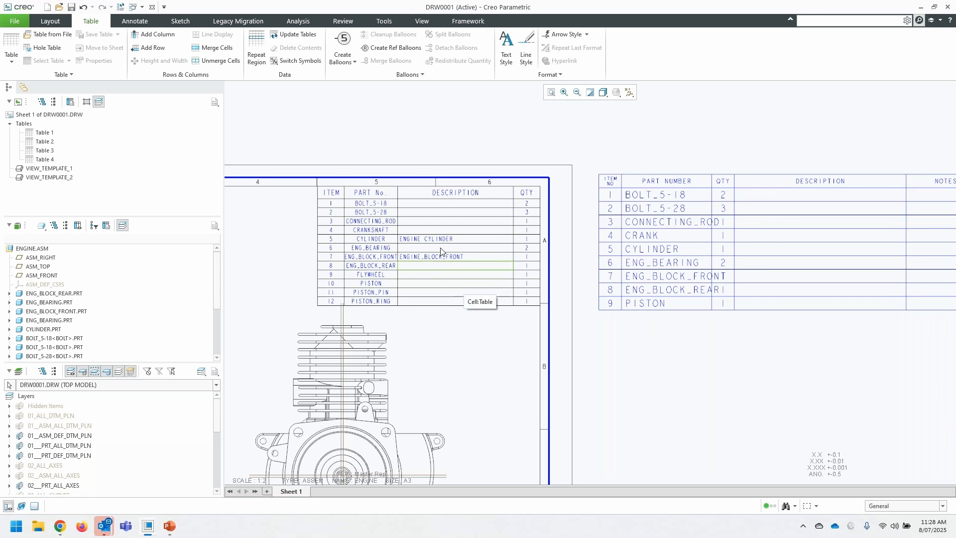
{"action": "scroll", "coordinate": [512, 232], "scroll_direction": "down", "scroll_amount": 5}
{"action": "scroll", "coordinate": [324, 448], "scroll_direction": "up", "scroll_amount": 1}
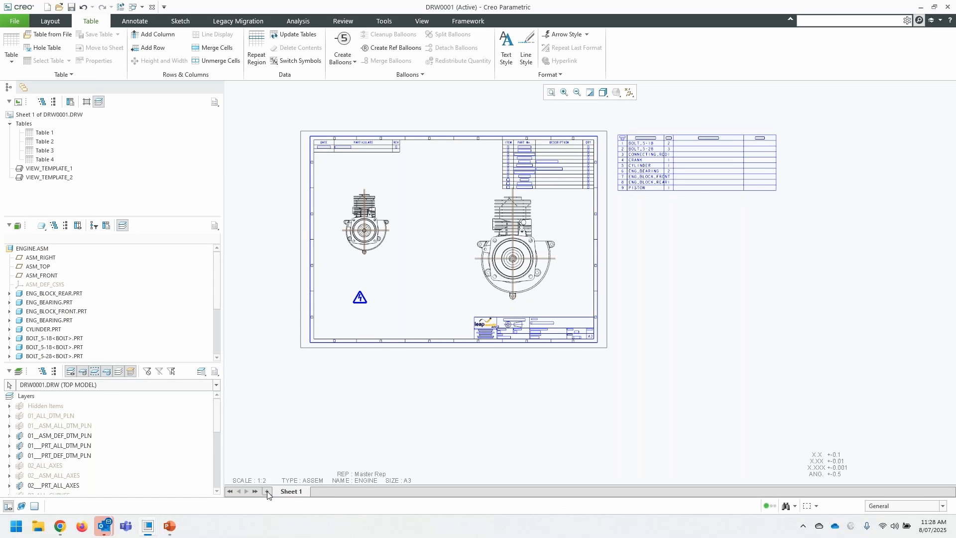
- Add bolt.prt to the drawing models, using the generic instance
{"action": "left_click", "coordinate": [52, 22]}
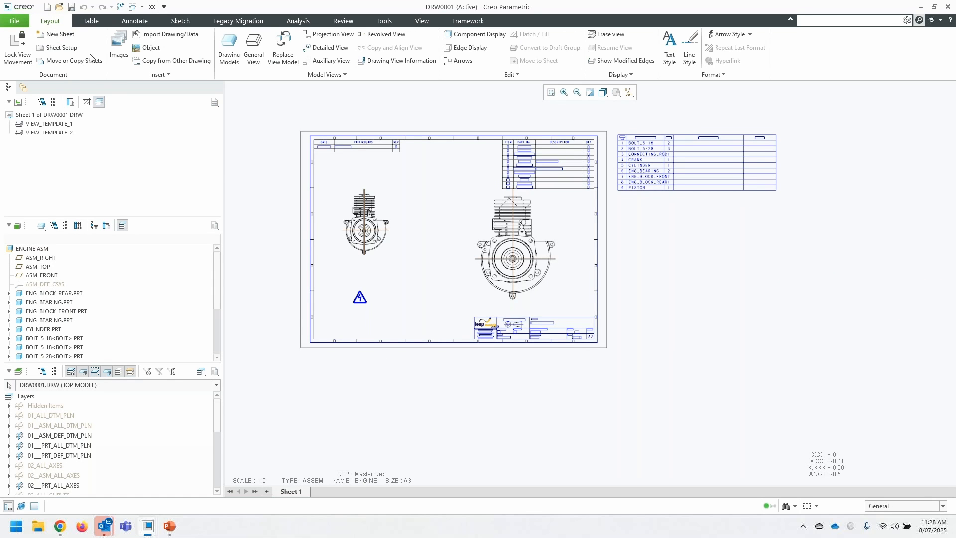
{"action": "left_click", "coordinate": [229, 48]}
{"action": "left_click", "coordinate": [925, 111]}
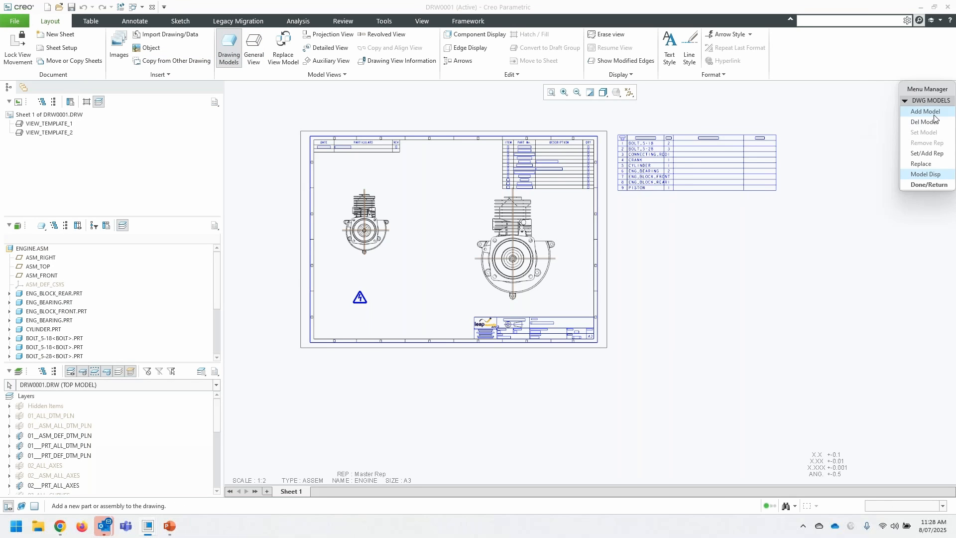
{"action": "left_click", "coordinate": [400, 195]}
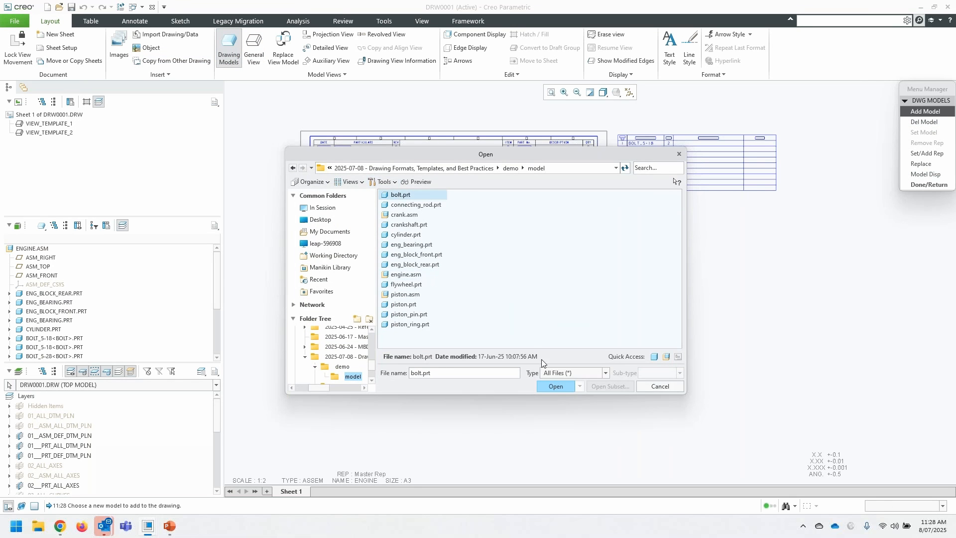
{"action": "left_click", "coordinate": [556, 386]}
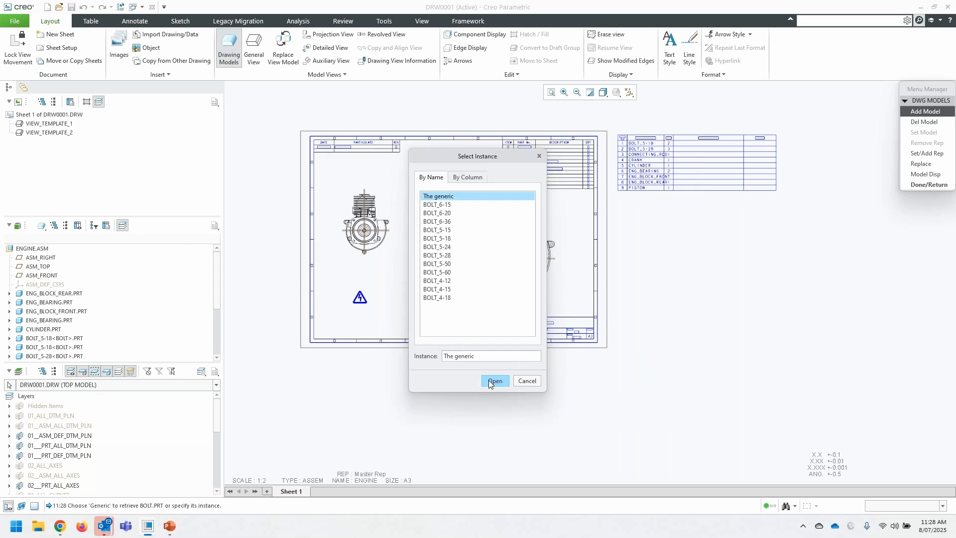
{"action": "left_click", "coordinate": [490, 381]}
{"action": "middle_click", "coordinate": [436, 398]}
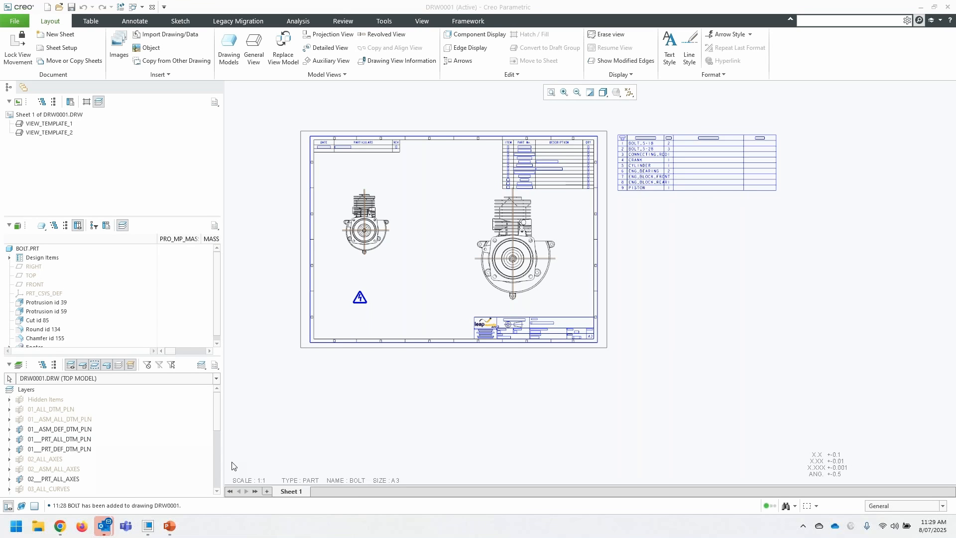
{"action": "left_click", "coordinate": [127, 502]}
- Add a second sheet to the drawing, entering the person's initials for the drawn_by and approved parameters
{"action": "mouse_move", "coordinate": [292, 494]}
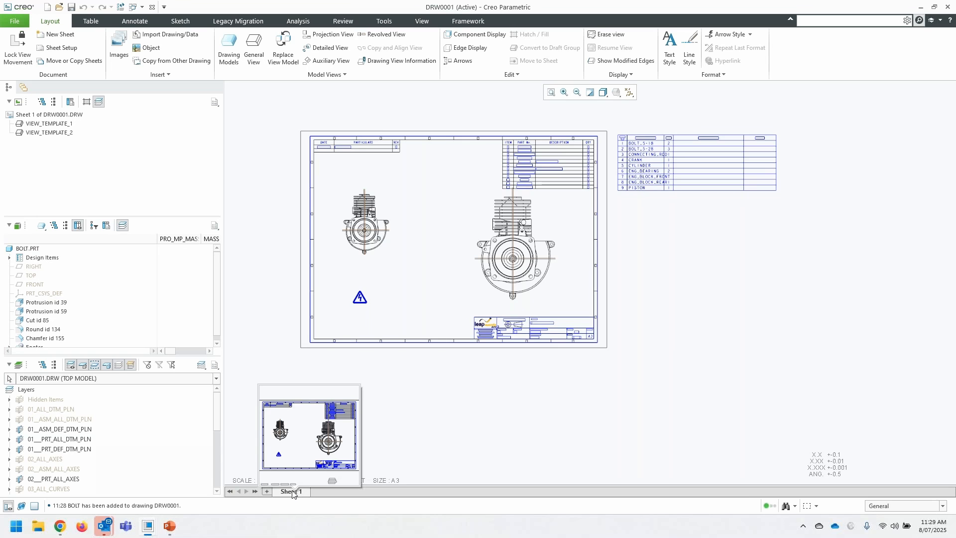
{"action": "left_click", "coordinate": [267, 491]}
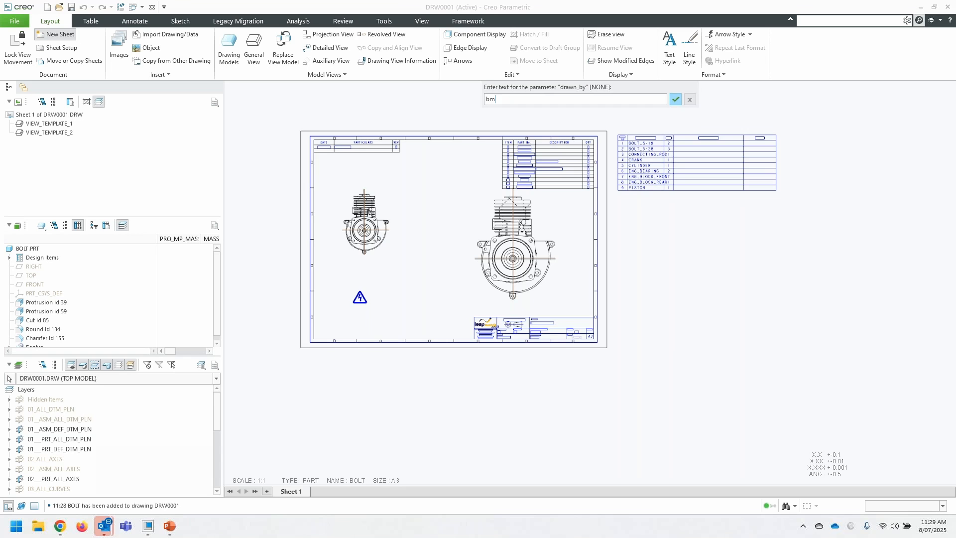
{"action": "type", "text": "bm"}
{"action": "key", "text": "Return"}
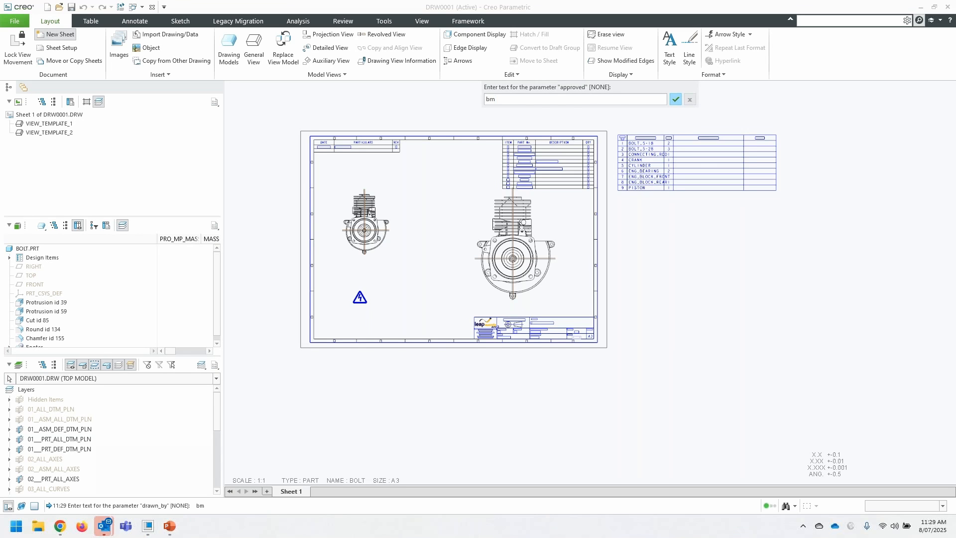
{"action": "type", "text": "bm"}
{"action": "key", "text": "Return"}
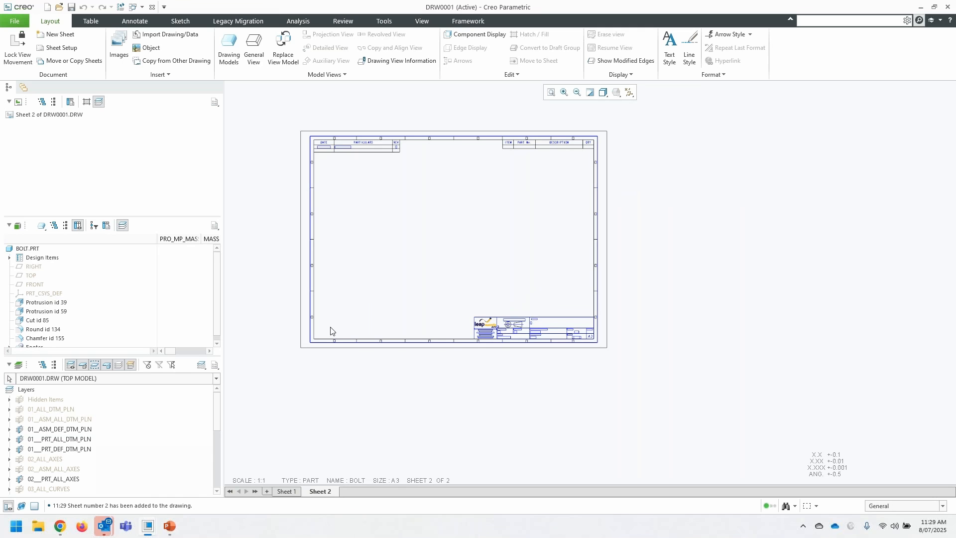
- Place a general view of the bolt in the left half of Sheet 2, oriented to BACK
{"action": "left_click", "coordinate": [254, 47]}
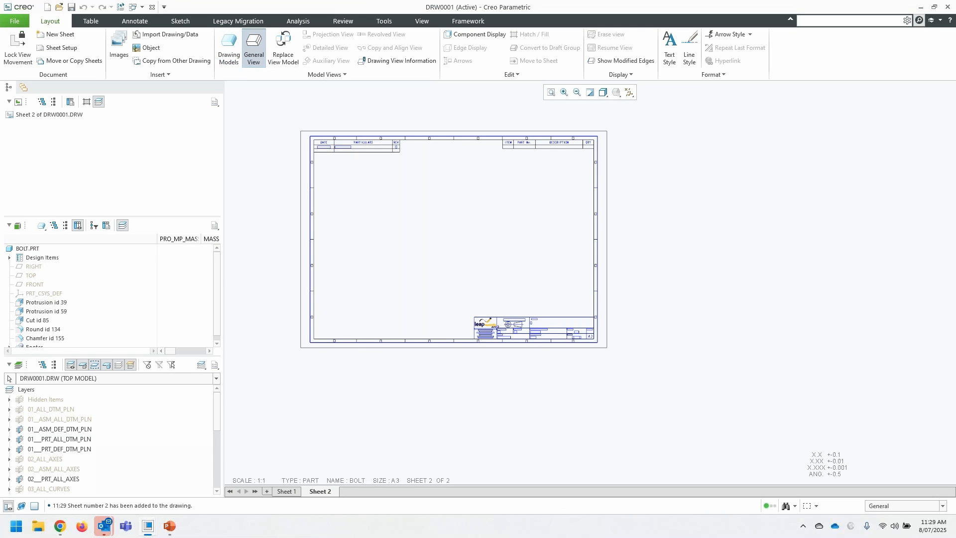
{"action": "left_click", "coordinate": [486, 326]}
{"action": "left_click", "coordinate": [394, 239]}
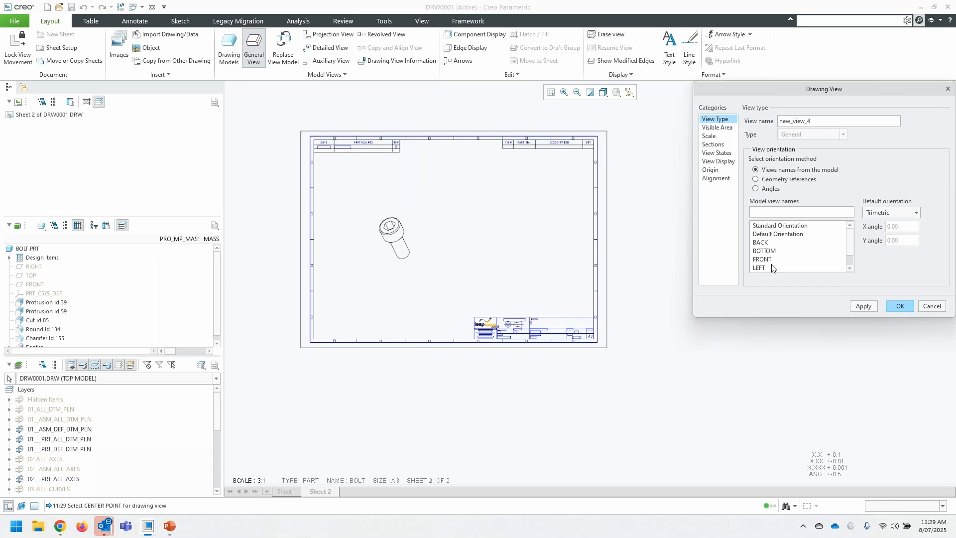
{"action": "left_click", "coordinate": [772, 243]}
{"action": "scroll", "coordinate": [439, 237], "scroll_direction": "down", "scroll_amount": 3}
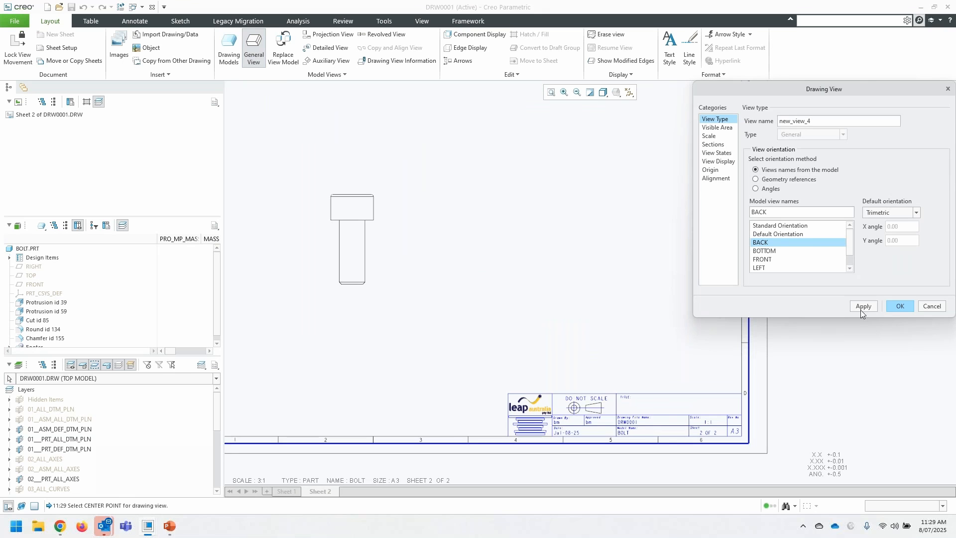
{"action": "left_click", "coordinate": [900, 307]}
{"action": "scroll", "coordinate": [365, 291], "scroll_direction": "up", "scroll_amount": 3}
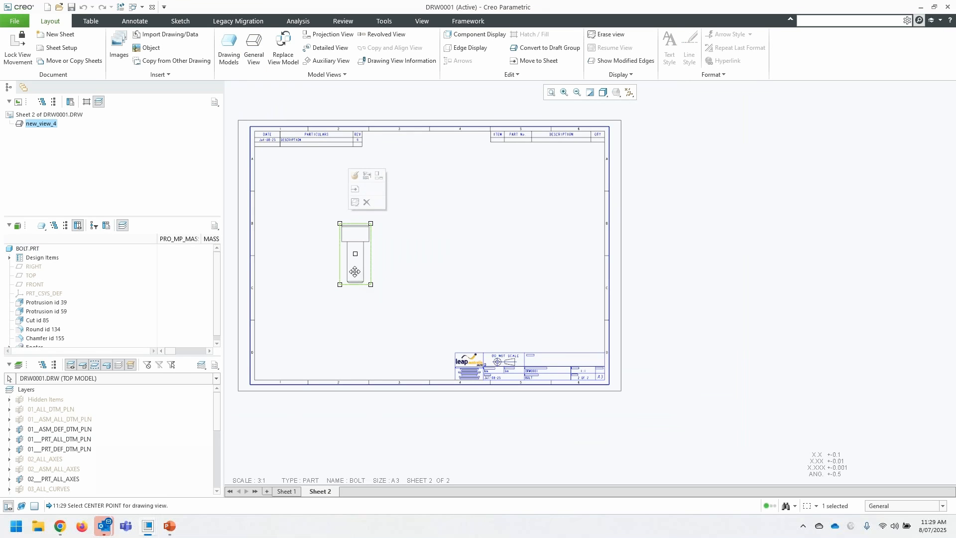
- Create a projection view of the bolt head directly above the bolt's general view
{"action": "right_click", "coordinate": [354, 272]}
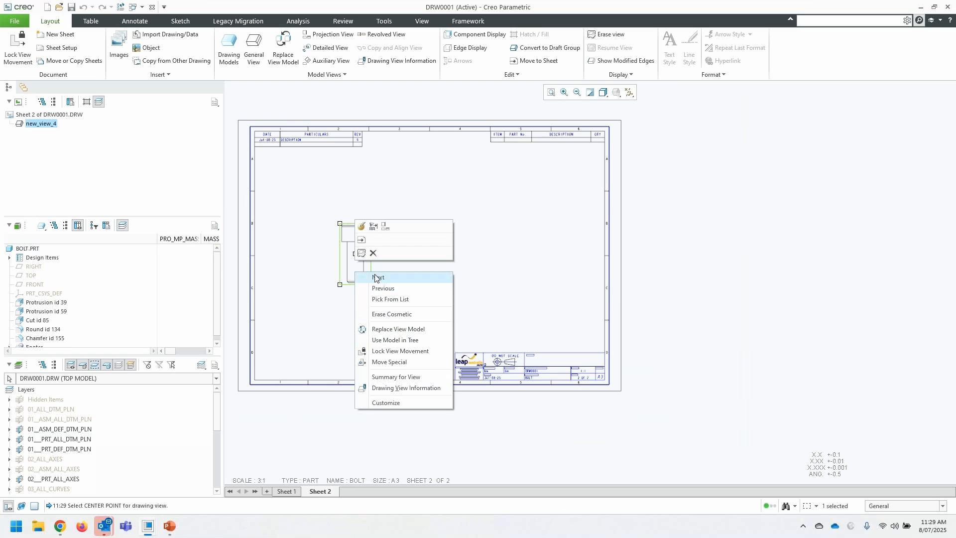
{"action": "left_click", "coordinate": [383, 227]}
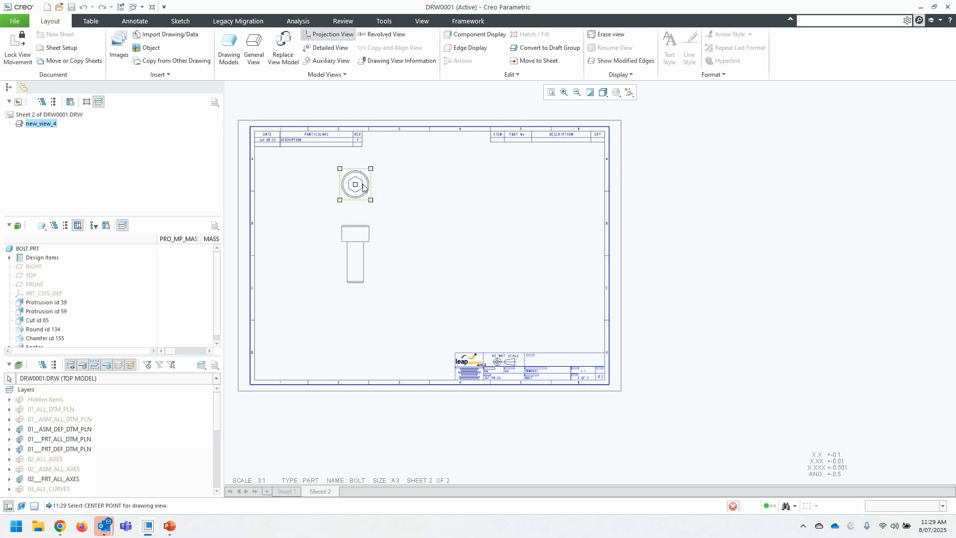
{"action": "left_click", "coordinate": [354, 179]}
{"action": "scroll", "coordinate": [418, 159], "scroll_direction": "up", "scroll_amount": 1}
{"action": "scroll", "coordinate": [418, 158], "scroll_direction": "up", "scroll_amount": 1}
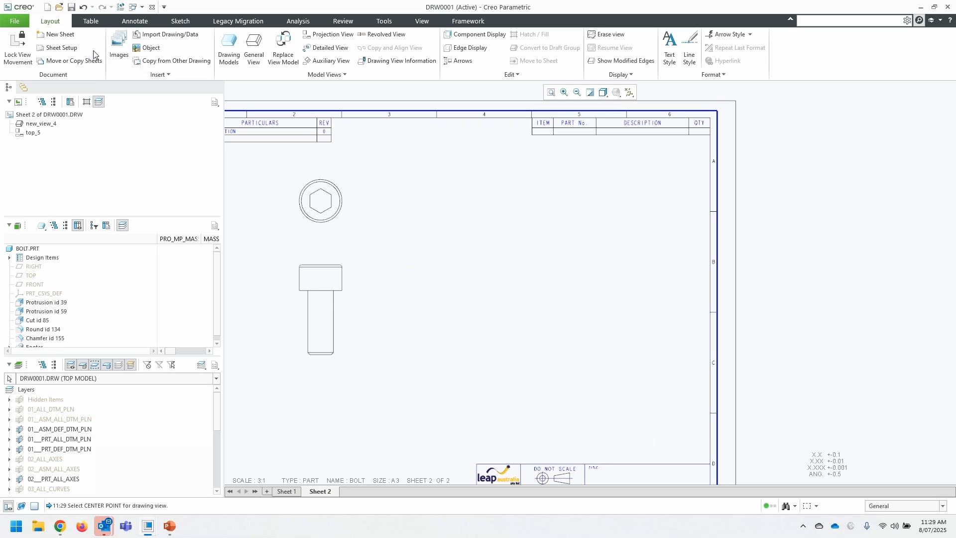
- Insert an empty table with two columns and two rows to the right of the bolt views
{"action": "left_click", "coordinate": [88, 22]}
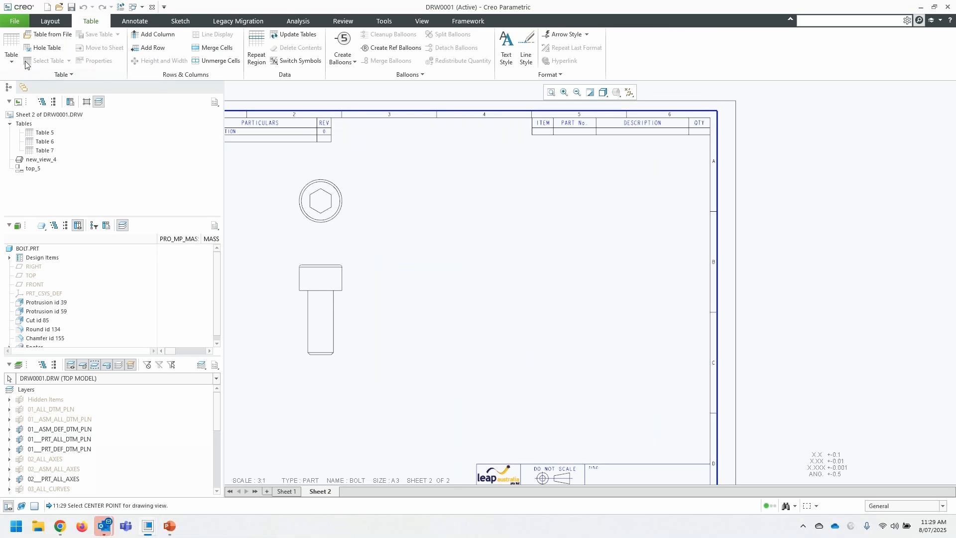
{"action": "left_click", "coordinate": [11, 54]}
{"action": "left_click", "coordinate": [19, 91]}
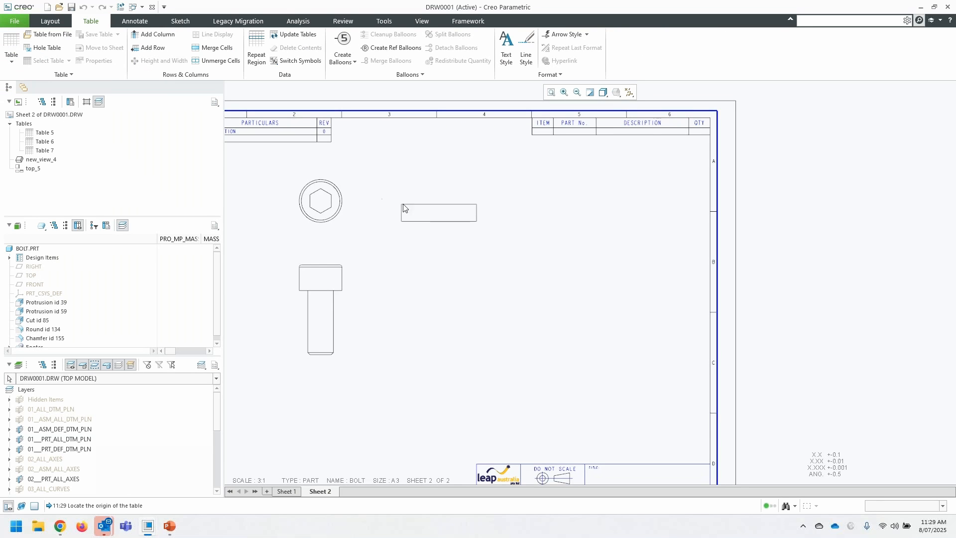
{"action": "left_click", "coordinate": [412, 202]}
{"action": "scroll", "coordinate": [434, 161], "scroll_direction": "up", "scroll_amount": 4}
{"action": "left_click", "coordinate": [598, 149]}
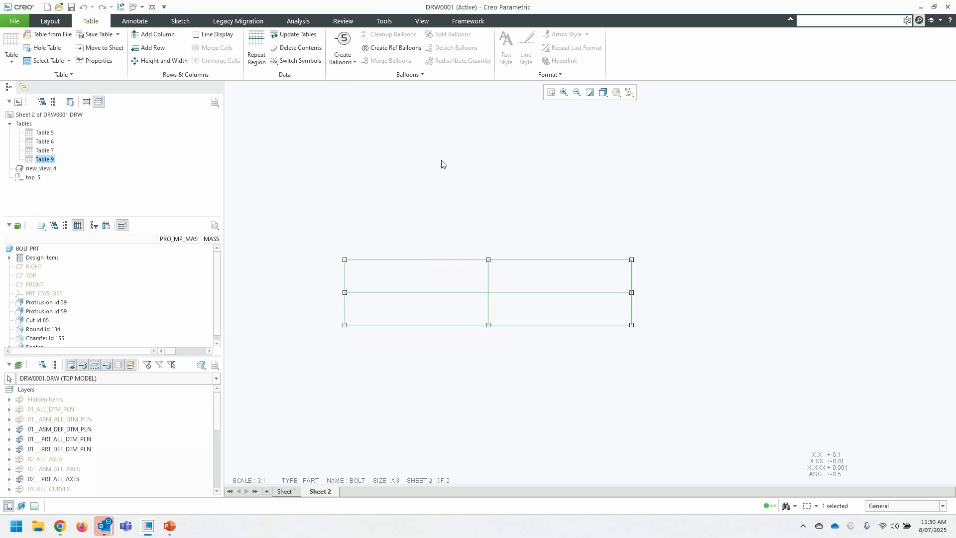
{"action": "left_click", "coordinate": [598, 147]}
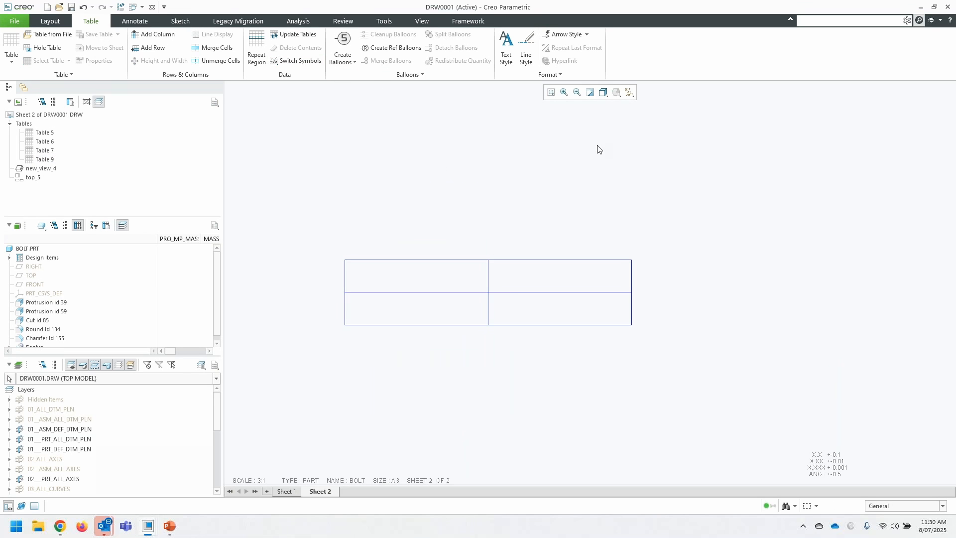
- Add a two-dimensional repeat region whose outer boundary spans all four cells of the empty table
{"action": "left_click", "coordinate": [257, 50]}
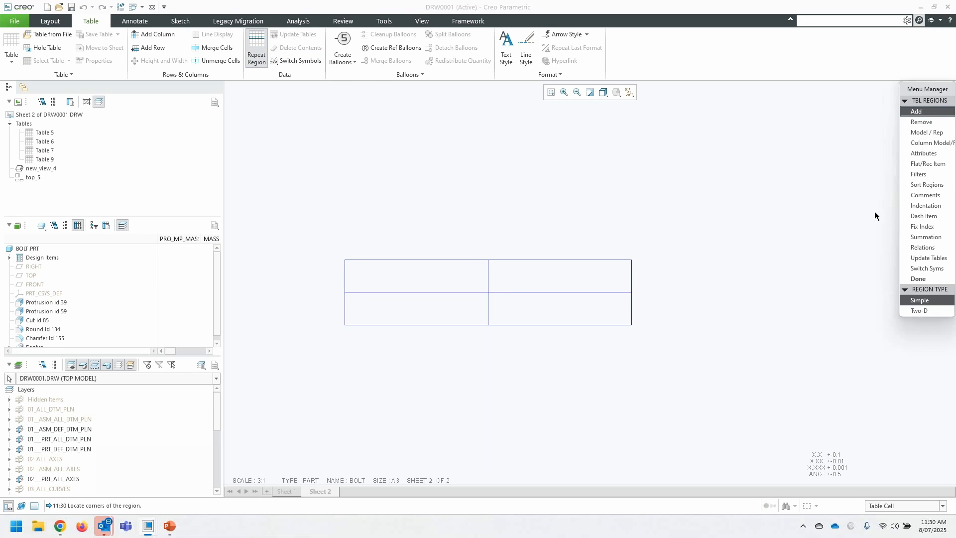
{"action": "left_click", "coordinate": [920, 310]}
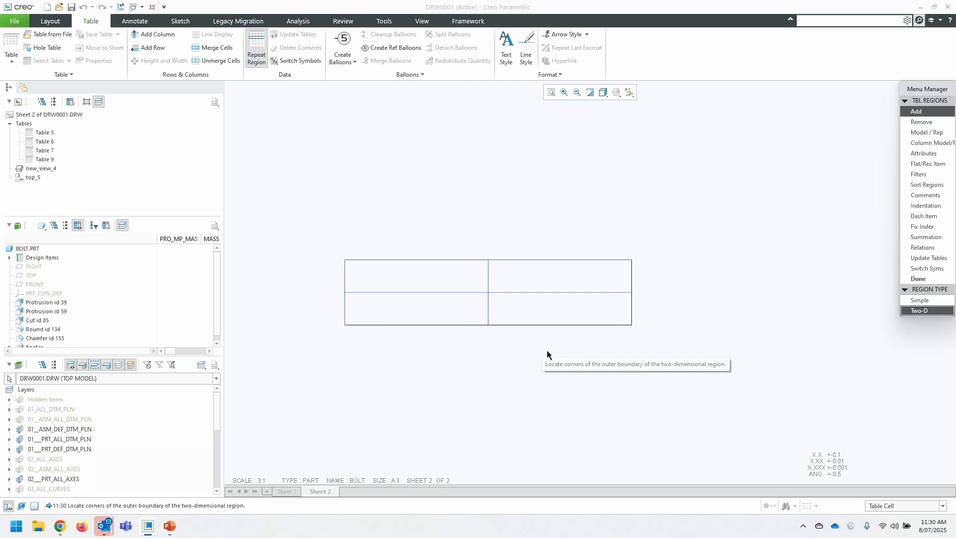
{"action": "left_click", "coordinate": [396, 311]}
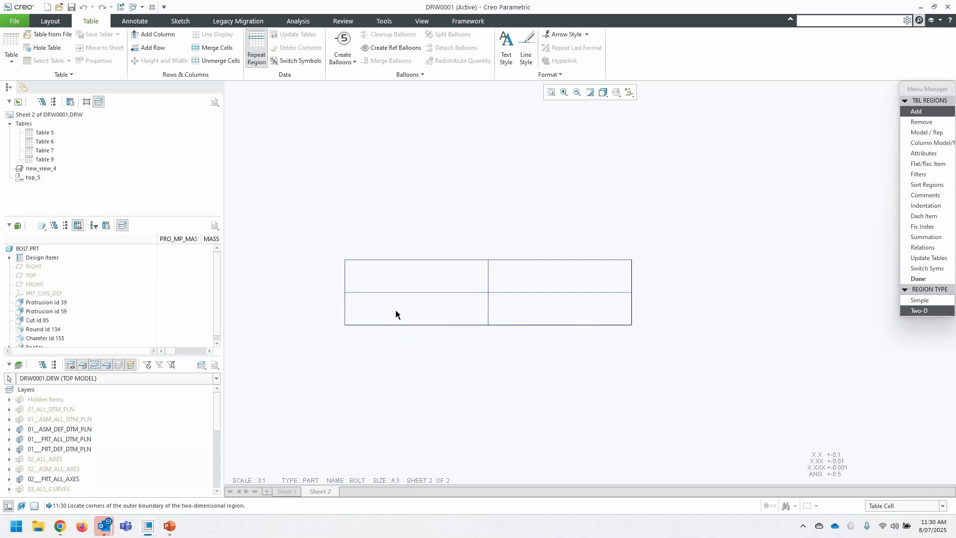
{"action": "left_click", "coordinate": [585, 315]}
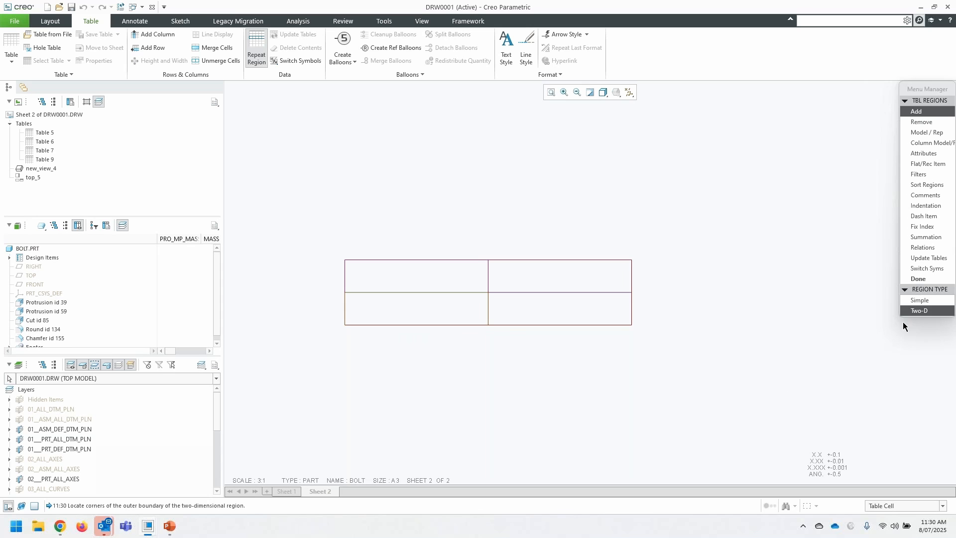
{"action": "left_click", "coordinate": [919, 279]}
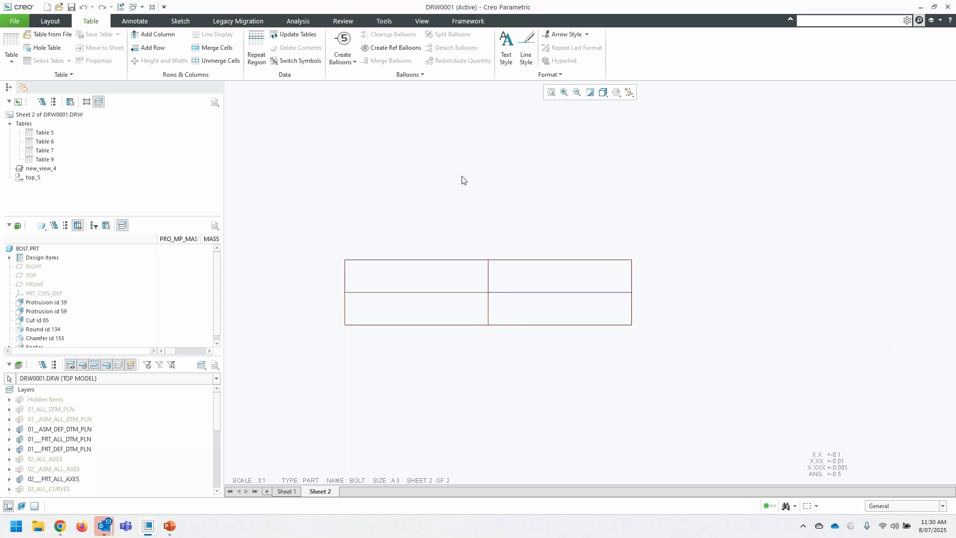
- Assign the report symbol fam.inst.name to the table's lower-left cell
{"action": "left_click", "coordinate": [423, 309]}
{"action": "left_click", "coordinate": [479, 384]}
{"action": "double_click", "coordinate": [380, 321]}
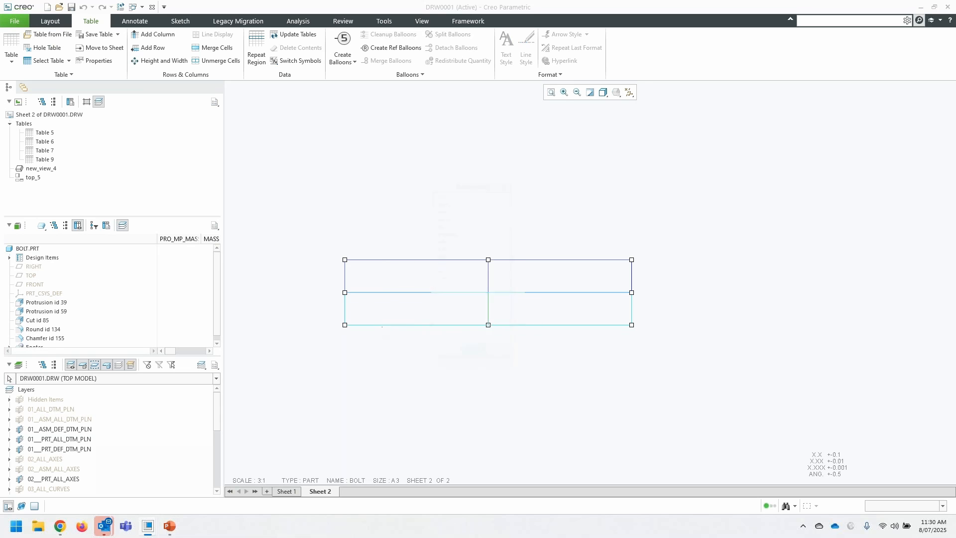
{"action": "left_click", "coordinate": [446, 207]}
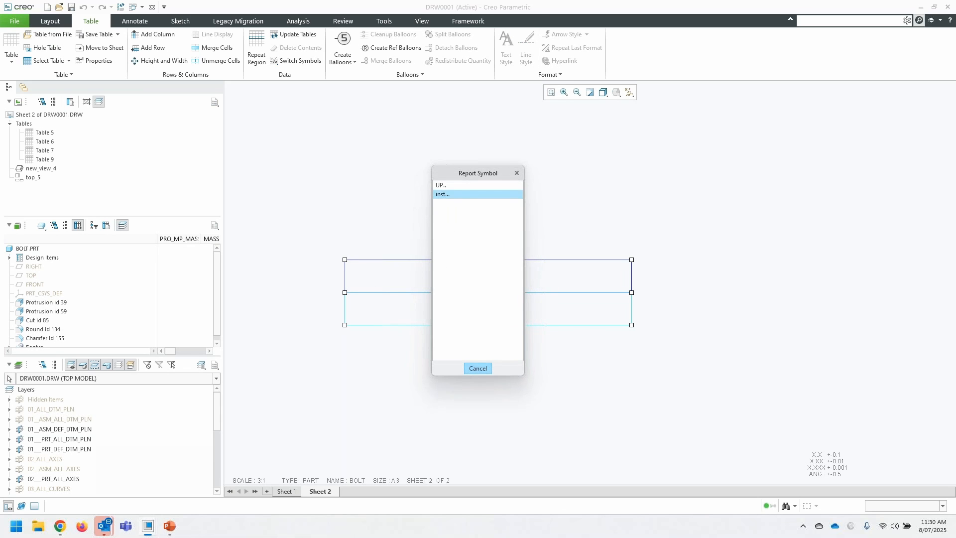
{"action": "left_click", "coordinate": [443, 195]}
{"action": "left_click", "coordinate": [446, 193]}
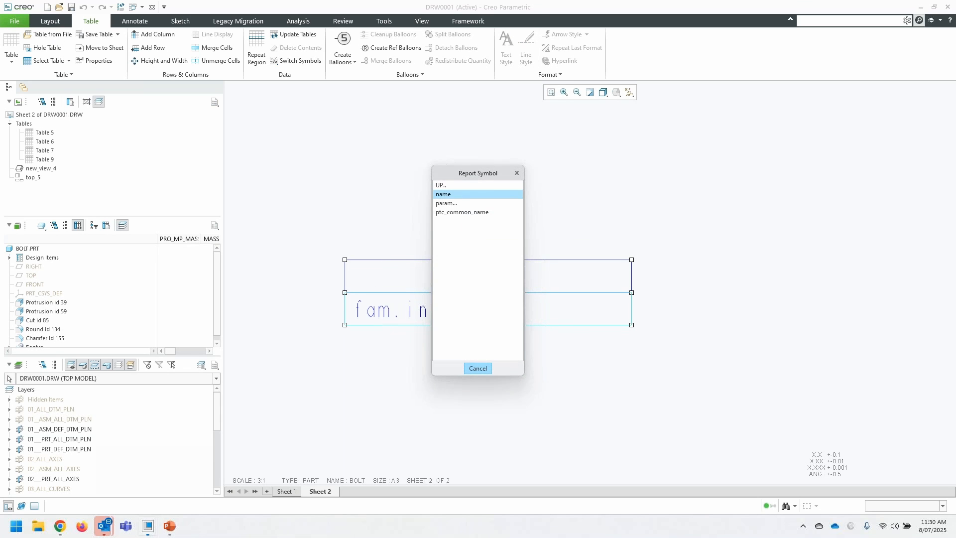
- Assign the report symbol fam.inst.param.name to the table's upper-right cell
{"action": "double_click", "coordinate": [546, 273]}
{"action": "left_click", "coordinate": [444, 203]}
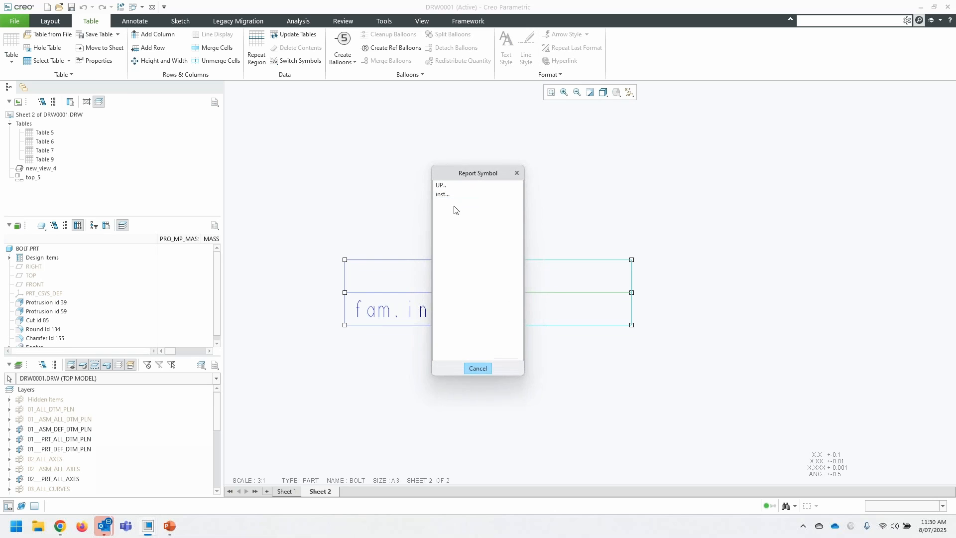
{"action": "left_click", "coordinate": [445, 195]}
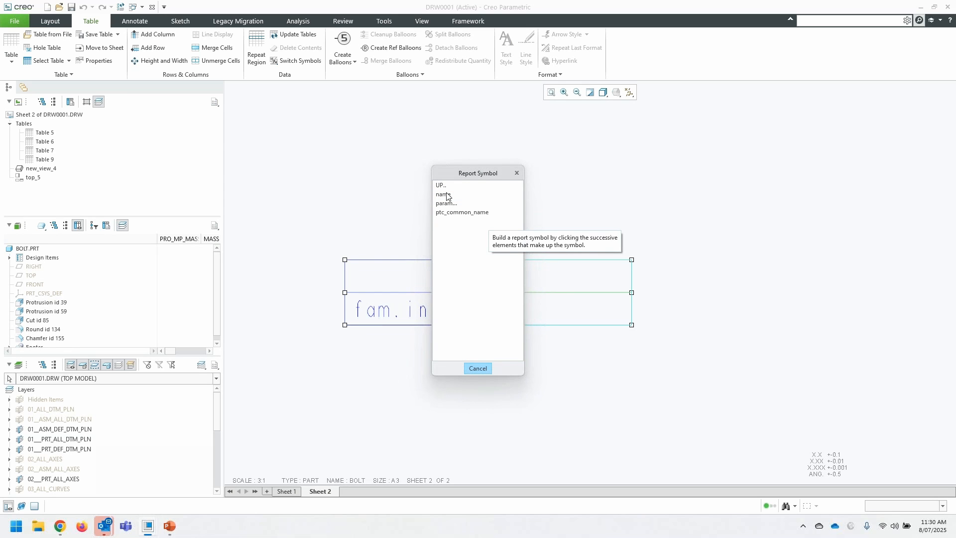
{"action": "left_click", "coordinate": [450, 204]}
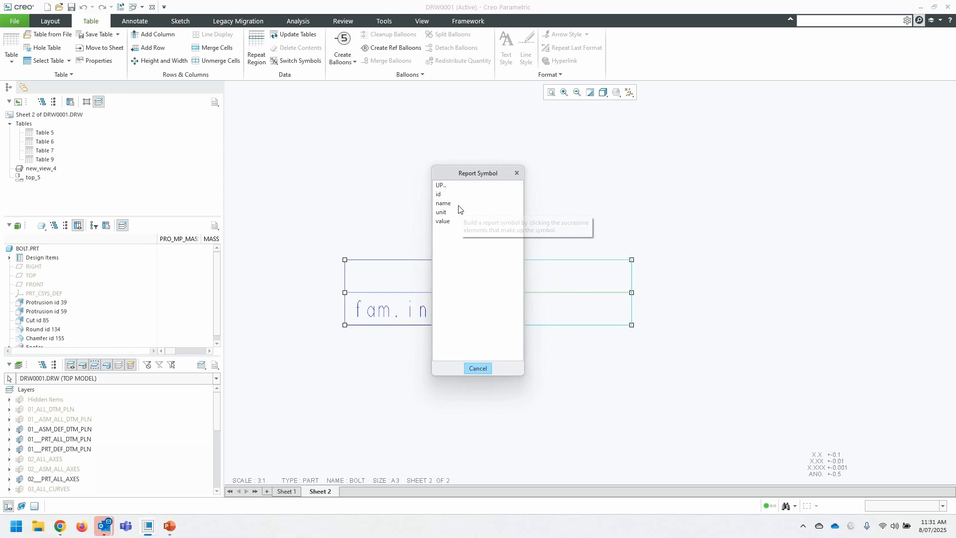
{"action": "left_click", "coordinate": [458, 204]}
- Assign the report symbol fam.inst.param.value to the table's lower-right cell and update the drawing tables
{"action": "double_click", "coordinate": [571, 312]}
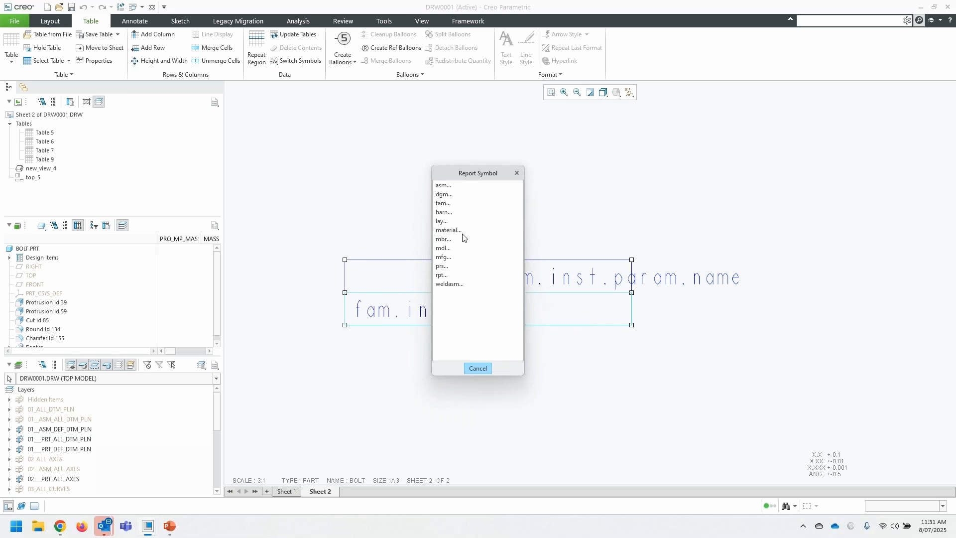
{"action": "left_click", "coordinate": [450, 203]}
{"action": "left_click", "coordinate": [451, 204]}
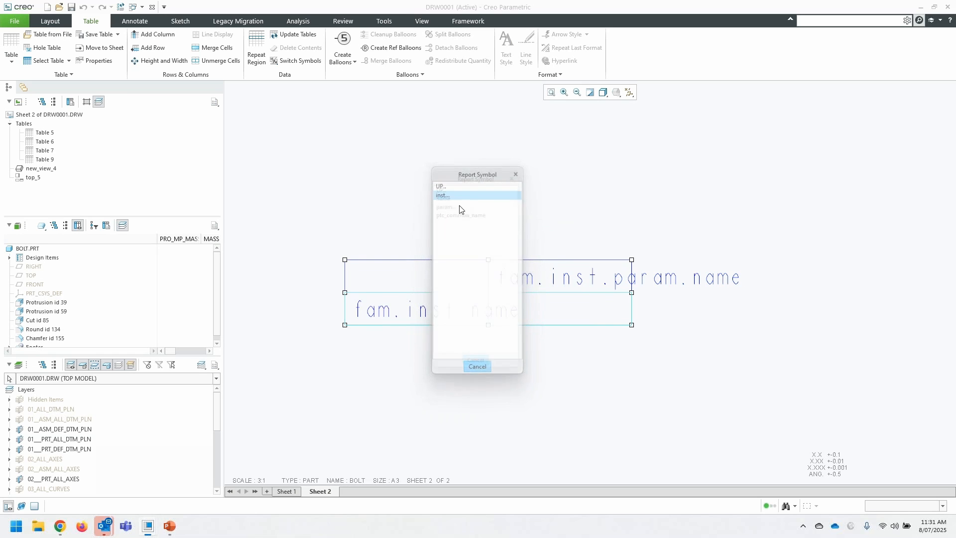
{"action": "left_click", "coordinate": [451, 204]}
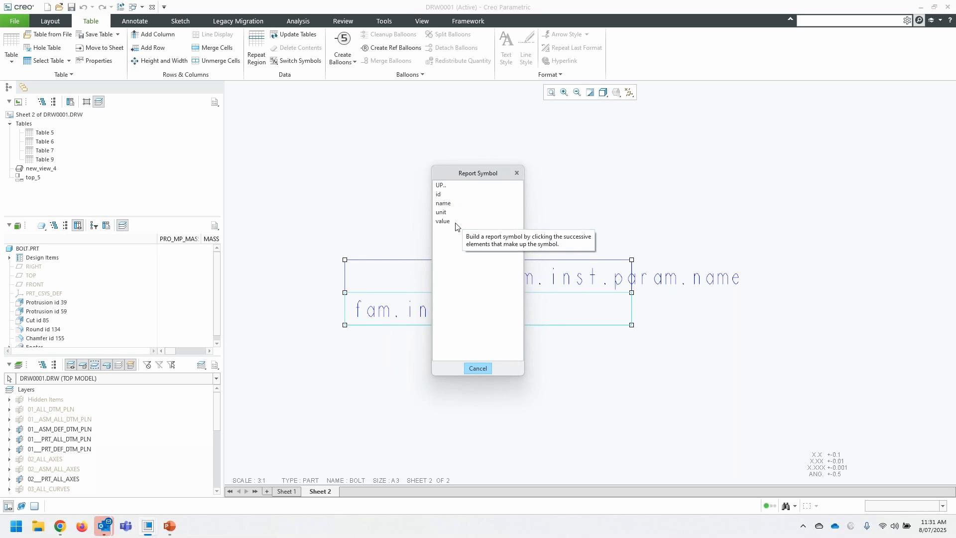
{"action": "left_click", "coordinate": [455, 221]}
{"action": "left_click", "coordinate": [451, 198]}
{"action": "scroll", "coordinate": [423, 195], "scroll_direction": "down", "scroll_amount": 4}
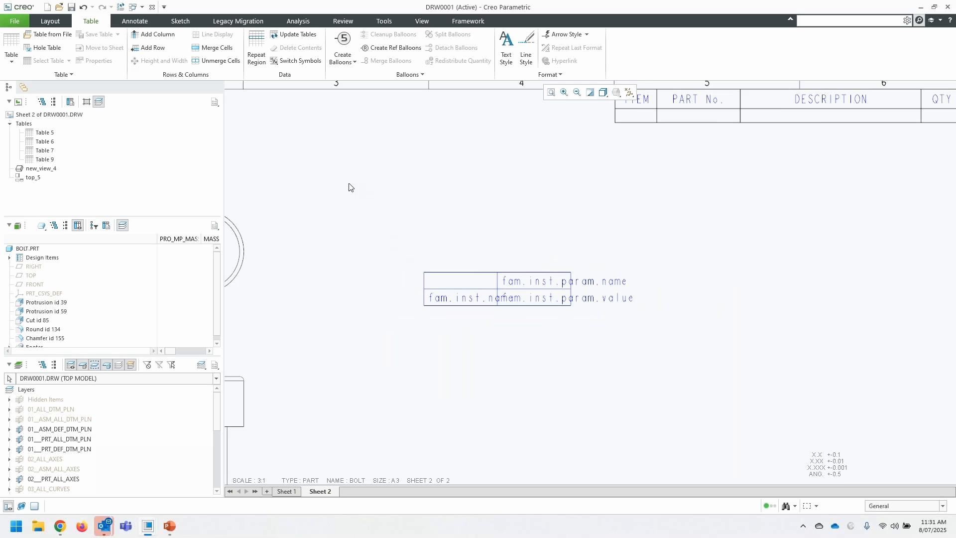
{"action": "left_click", "coordinate": [297, 34]}
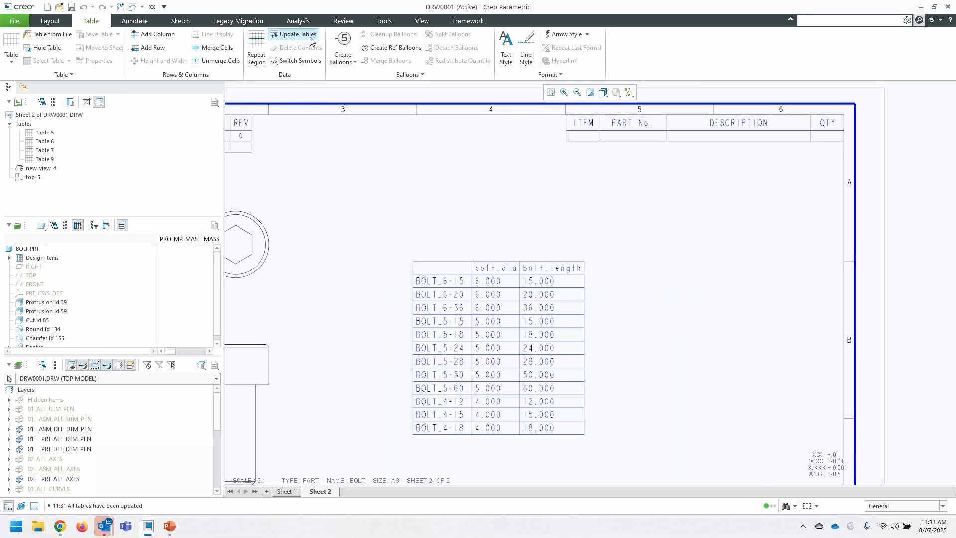
- Show the bolt_dia model dimension on the bolt head's projection view
{"action": "scroll", "coordinate": [582, 257], "scroll_direction": "down", "scroll_amount": 2}
{"action": "scroll", "coordinate": [419, 309], "scroll_direction": "up", "scroll_amount": 1}
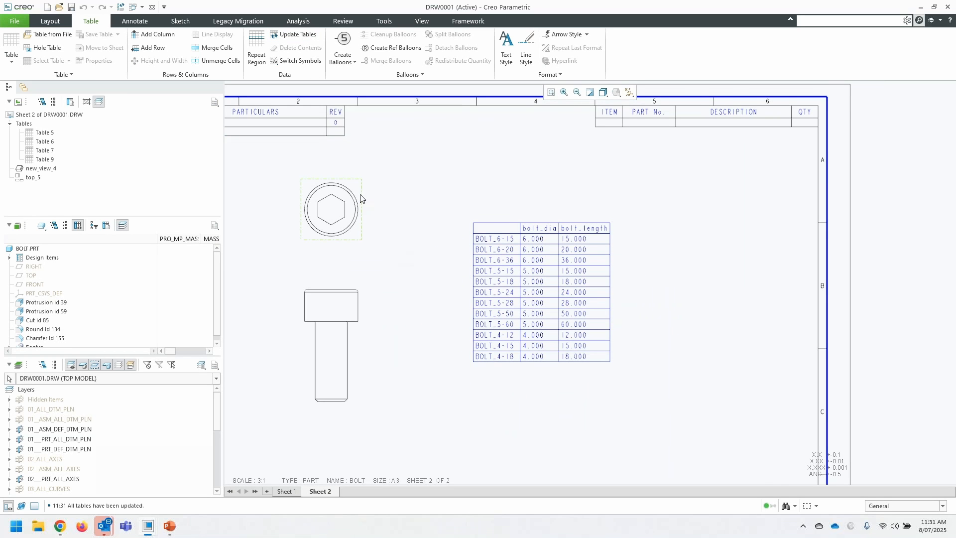
{"action": "left_click", "coordinate": [135, 21]}
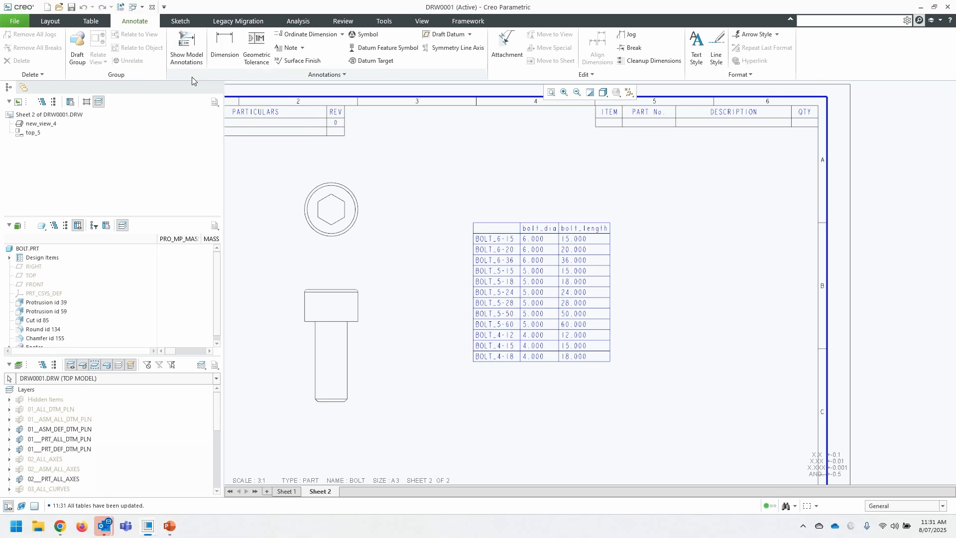
{"action": "left_click", "coordinate": [187, 48]}
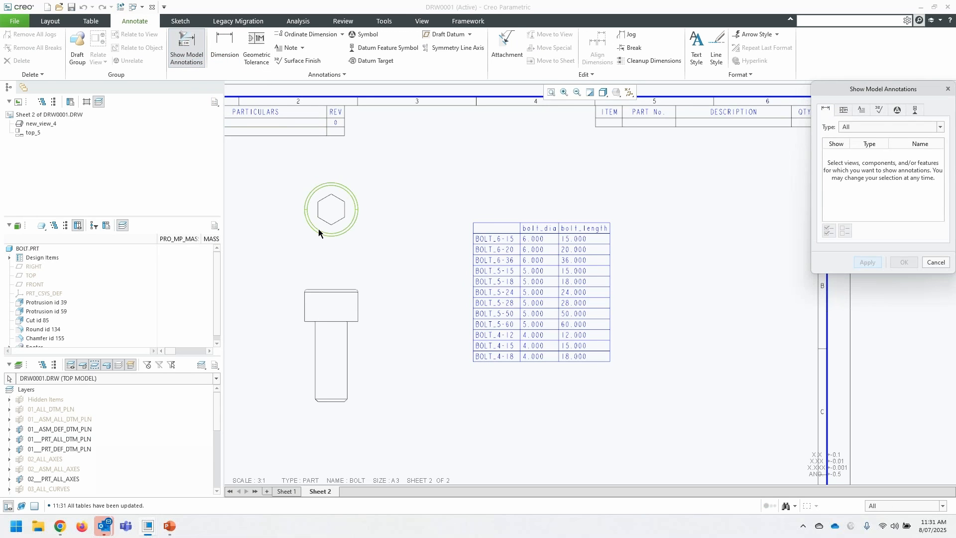
{"action": "left_click", "coordinate": [304, 238]}
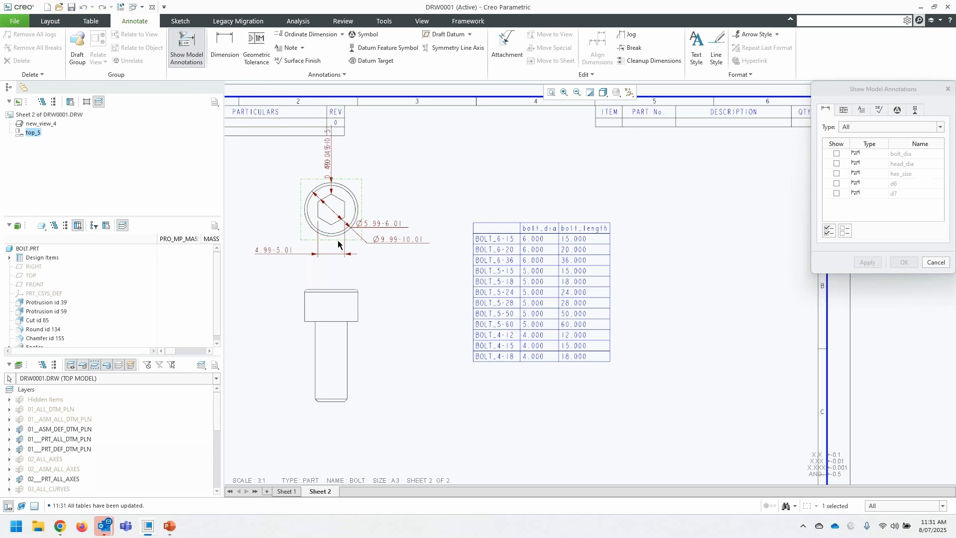
{"action": "scroll", "coordinate": [390, 290], "scroll_direction": "down", "scroll_amount": 1}
{"action": "scroll", "coordinate": [381, 296], "scroll_direction": "up", "scroll_amount": 1}
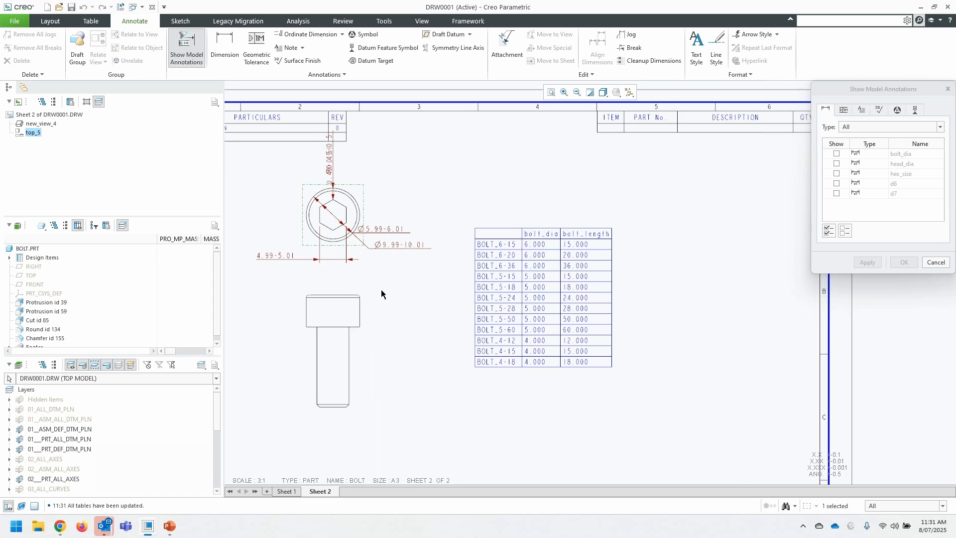
{"action": "left_click", "coordinate": [394, 232]}
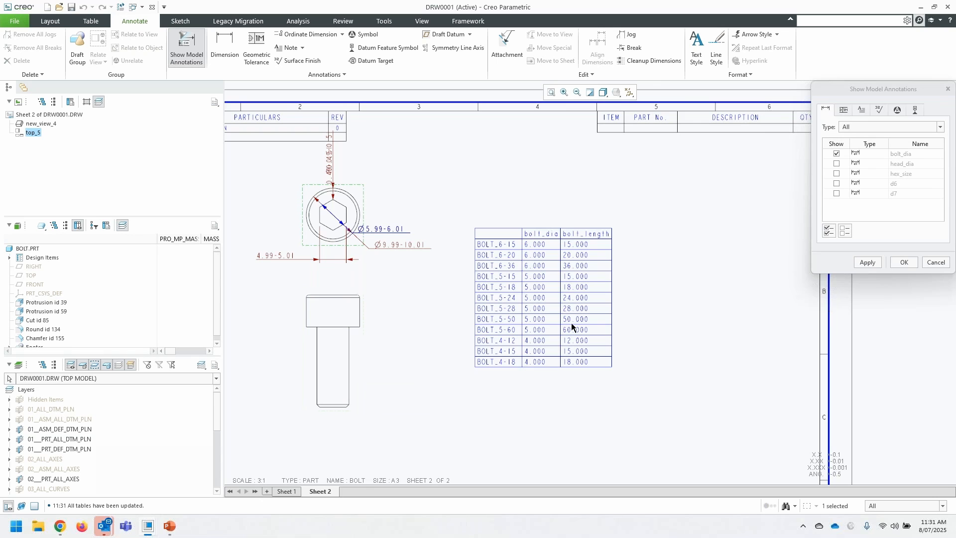
{"action": "left_click", "coordinate": [876, 263]}
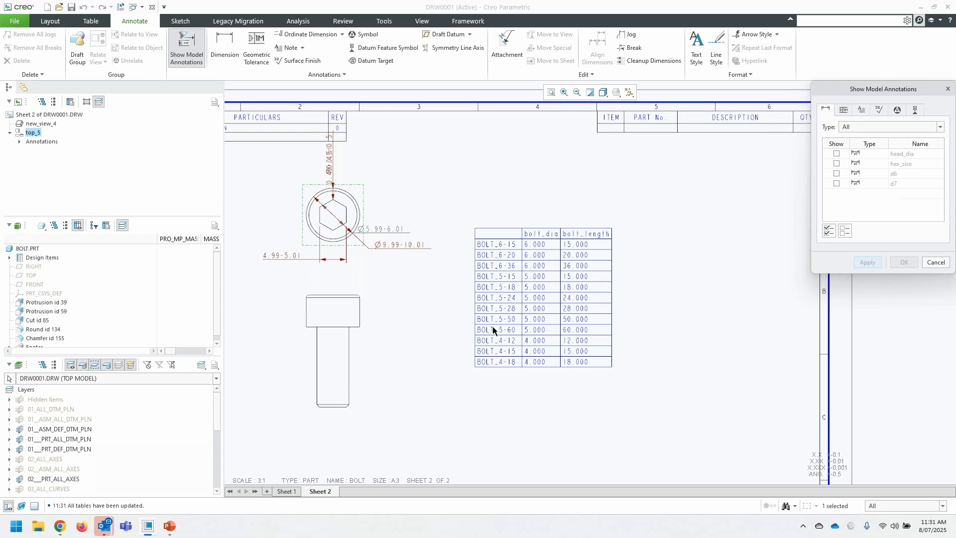
- Show the bolt_length model dimension on the bolt's general view and finish showing model annotations
{"action": "left_click", "coordinate": [362, 364]}
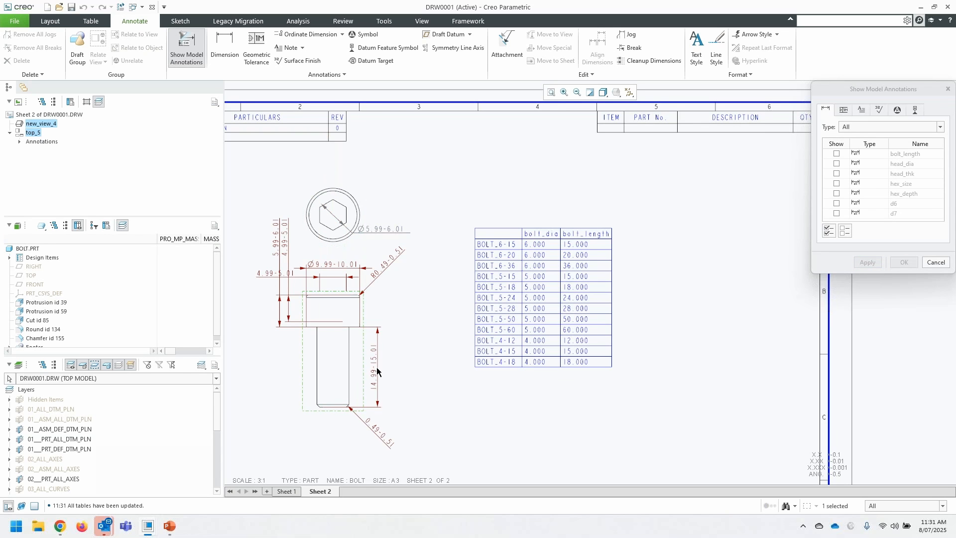
{"action": "left_click", "coordinate": [372, 370]}
{"action": "left_click", "coordinate": [867, 264]}
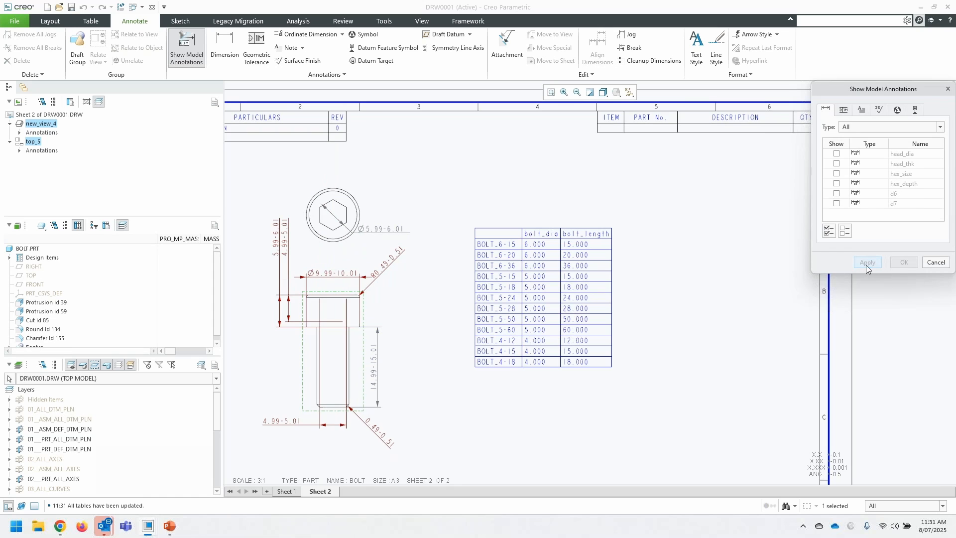
{"action": "left_click", "coordinate": [932, 263]}
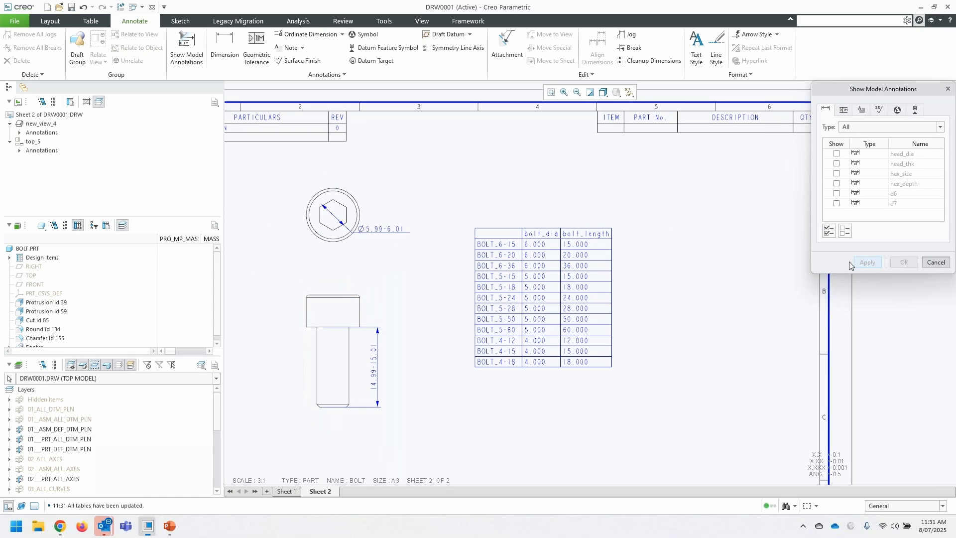
- Change the bolt head view's diameter dimension text from @D to @S, keeping the diameter symbol
{"action": "left_click", "coordinate": [382, 229]}
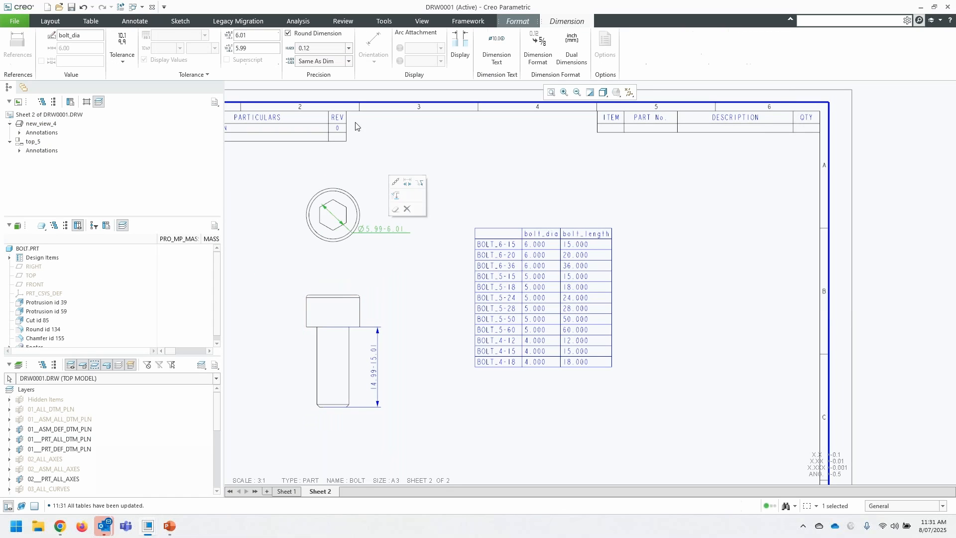
{"action": "left_click", "coordinate": [456, 43]}
{"action": "left_click", "coordinate": [497, 47]}
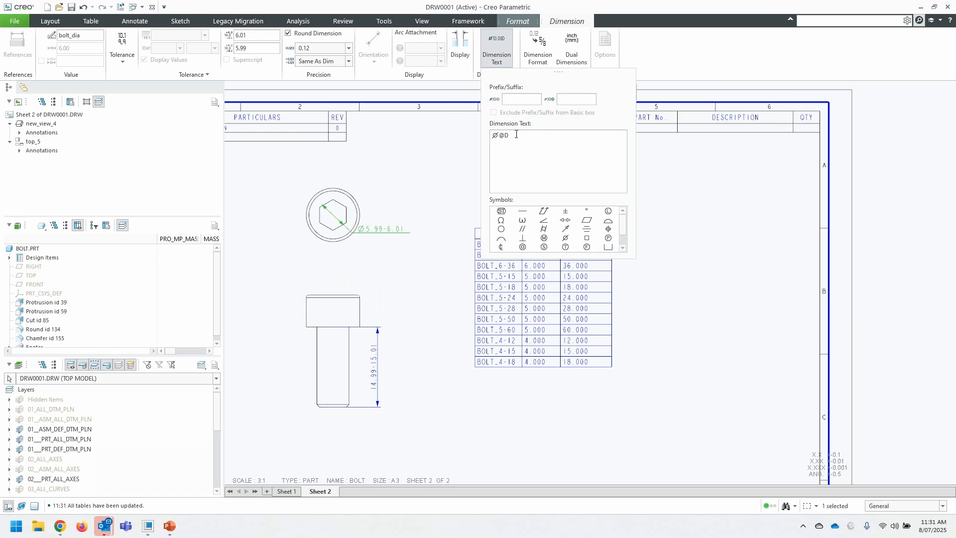
{"action": "key", "text": "BackSpace"}
{"action": "type", "text": "S"}
{"action": "left_click", "coordinate": [677, 218]}
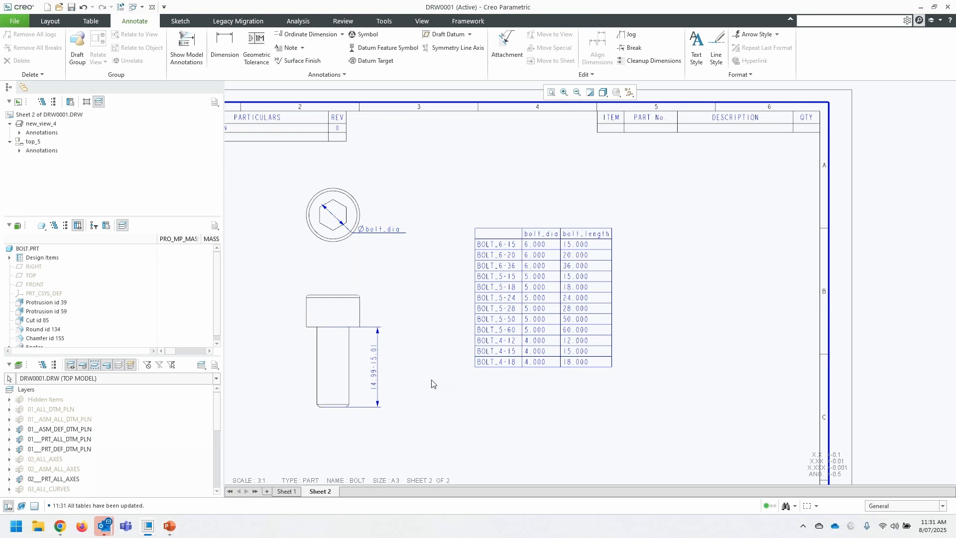
- Change the bolt shank's length dimension text from @D to @S in the general view
{"action": "left_click", "coordinate": [375, 371]}
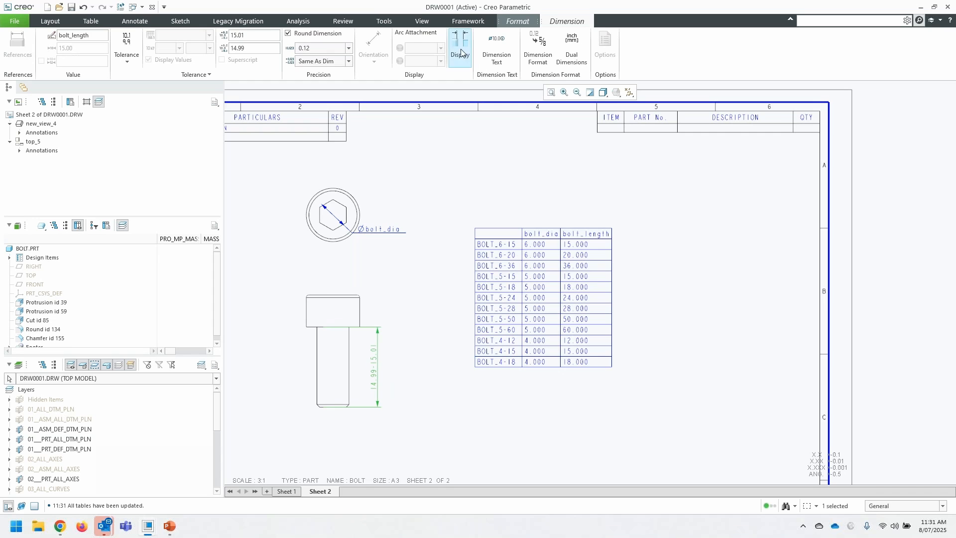
{"action": "left_click", "coordinate": [495, 55]}
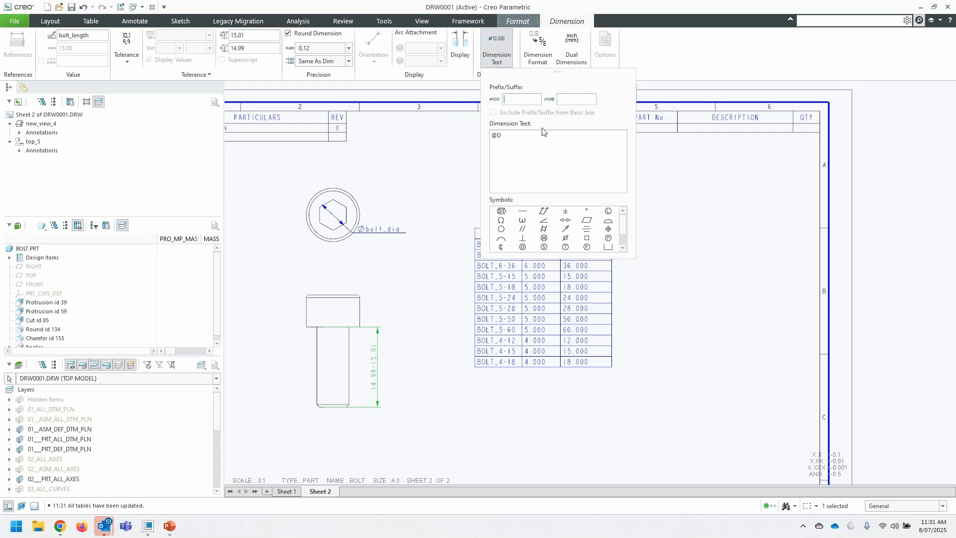
{"action": "left_click", "coordinate": [527, 143]}
{"action": "key", "text": "BackSpace"}
{"action": "type", "text": "S"}
{"action": "left_click", "coordinate": [424, 244]}
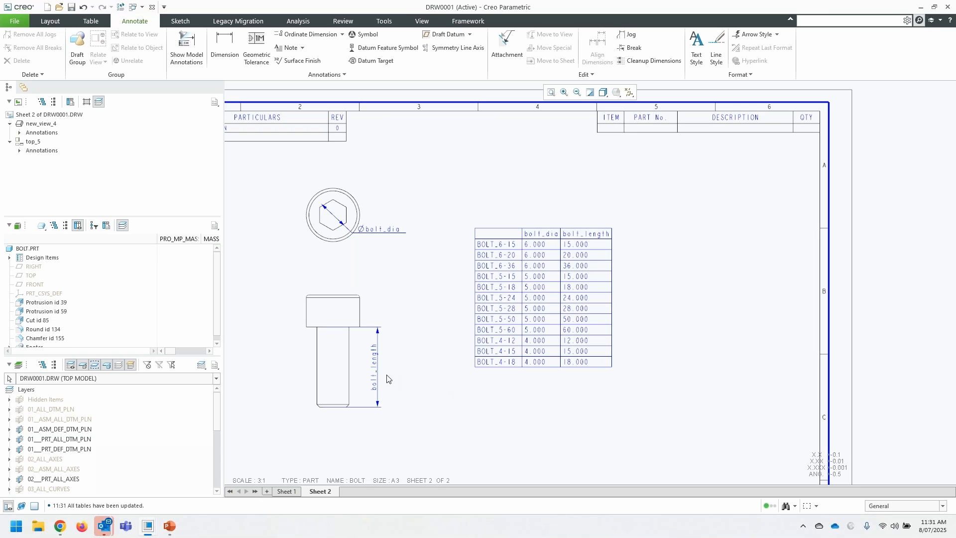